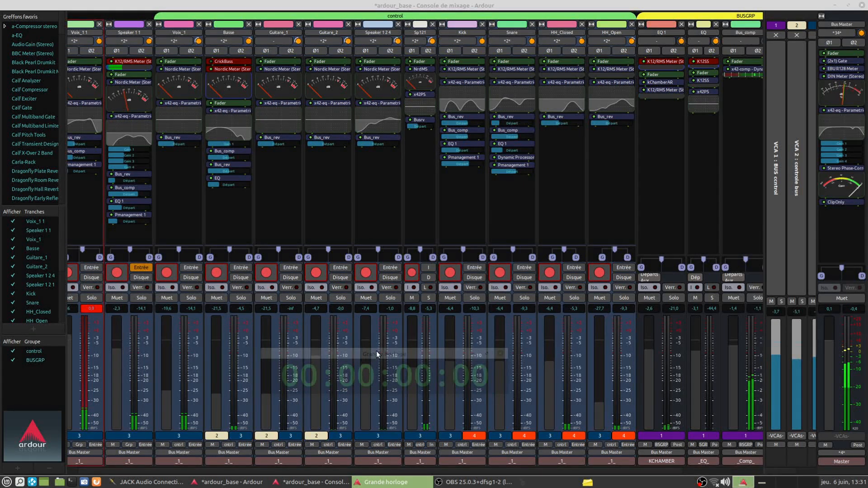
# - Place the big clock window over the area beneath the strips' plugin lists and make the clock nearly transparent
pyautogui.moveTo(377, 351); pyautogui.dragTo(397, 191)
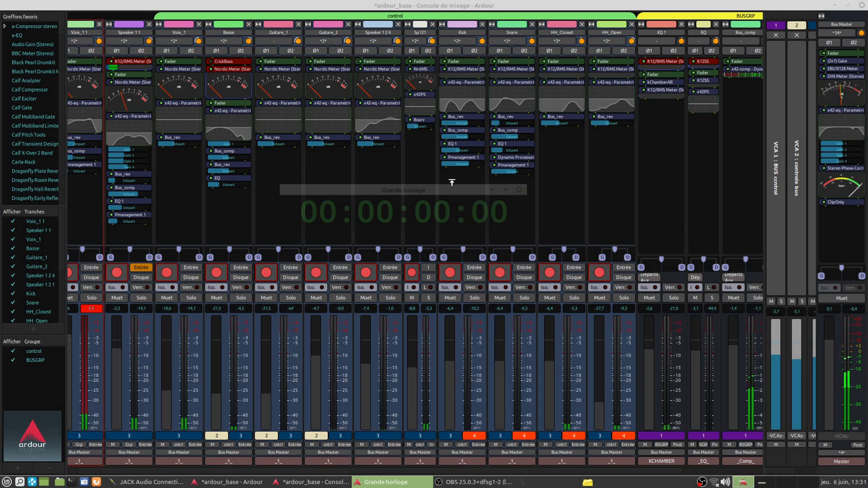
pyautogui.click(416, 193)
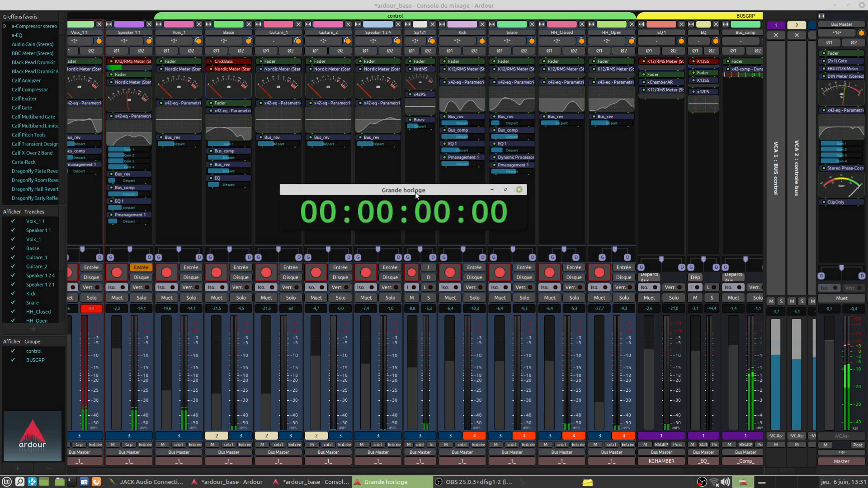
pyautogui.moveTo(416, 194)
pyautogui.mouseDown()
pyautogui.moveTo(416, 221)
pyautogui.moveTo(410, 209)
pyautogui.mouseUp()
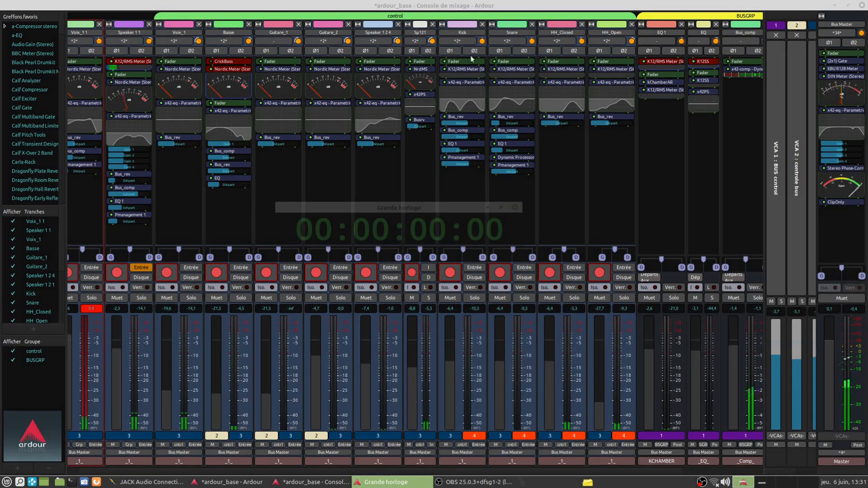
pyautogui.click(154, 18)
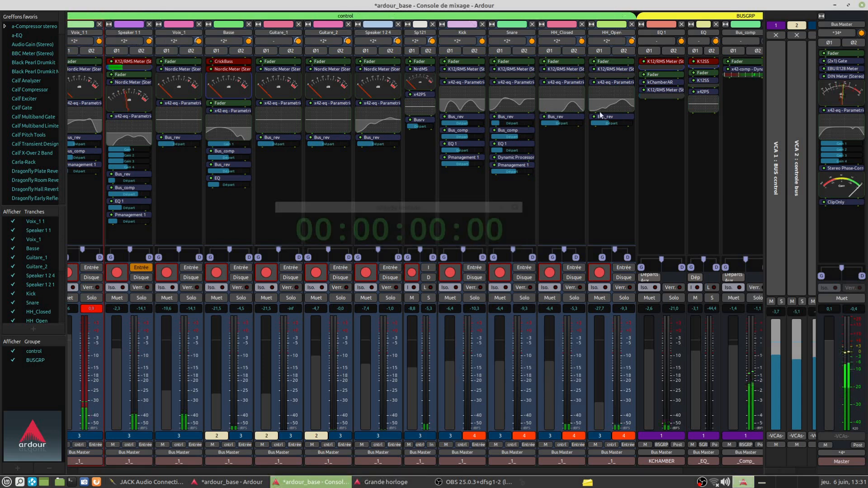
pyautogui.click(413, 207)
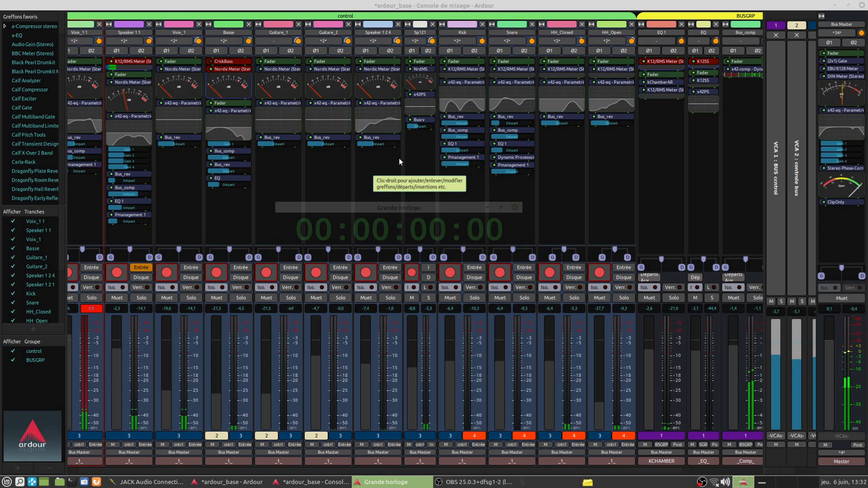
pyautogui.moveTo(398, 210)
pyautogui.mouseDown()
pyautogui.moveTo(399, 188)
pyautogui.moveTo(400, 205)
pyautogui.mouseUp()
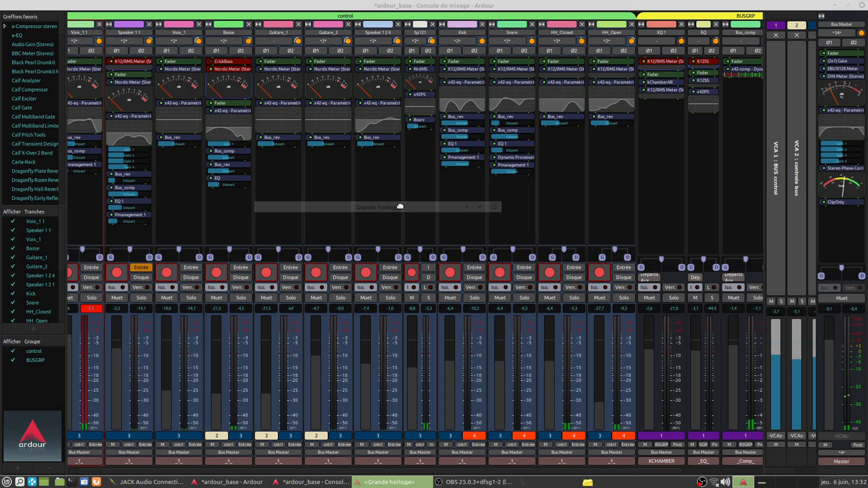
pyautogui.scroll(7, 401, 204)
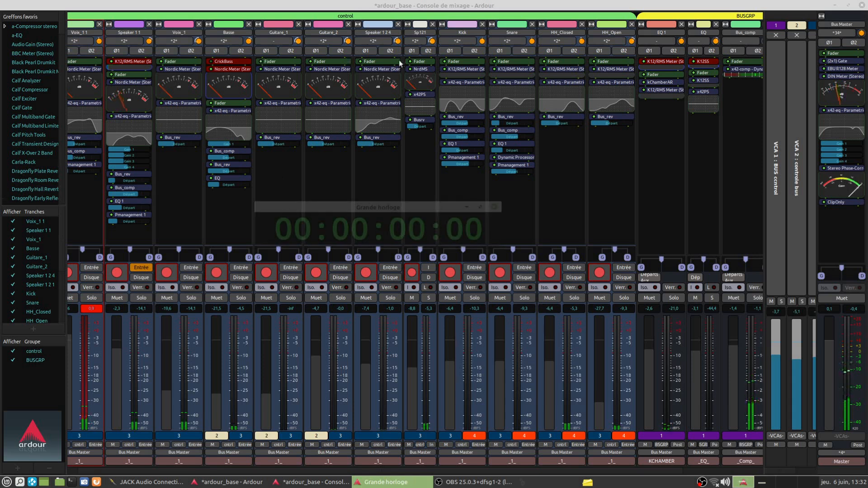
pyautogui.scroll(5, 386, 208)
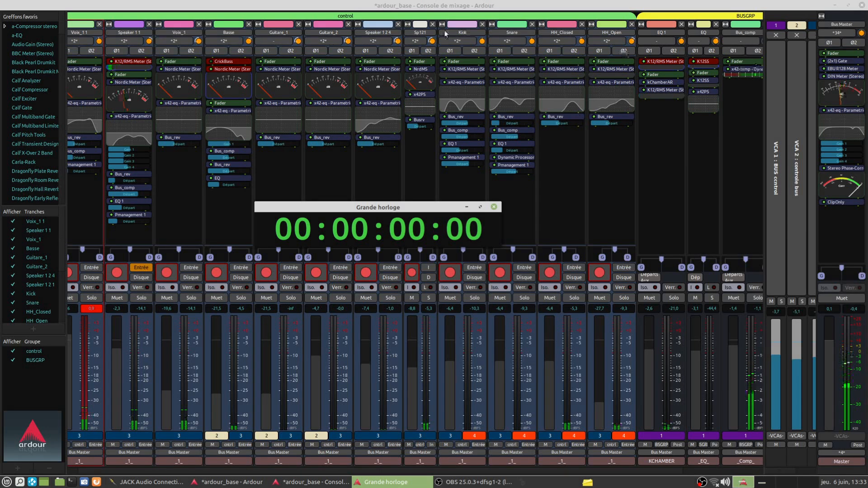
pyautogui.scroll(-8, 386, 208)
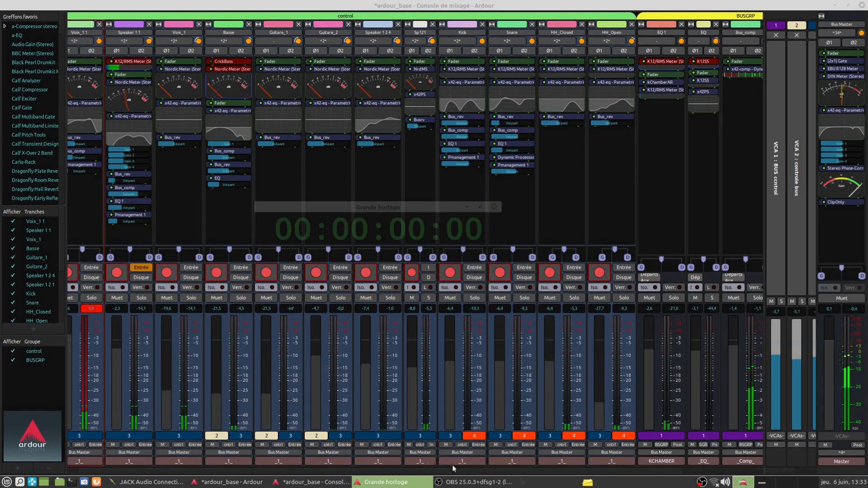
# - Display only the strips controlled by VCA 1 and only those controlled by VCA 2, alternating between the two
pyautogui.click(360, 474)
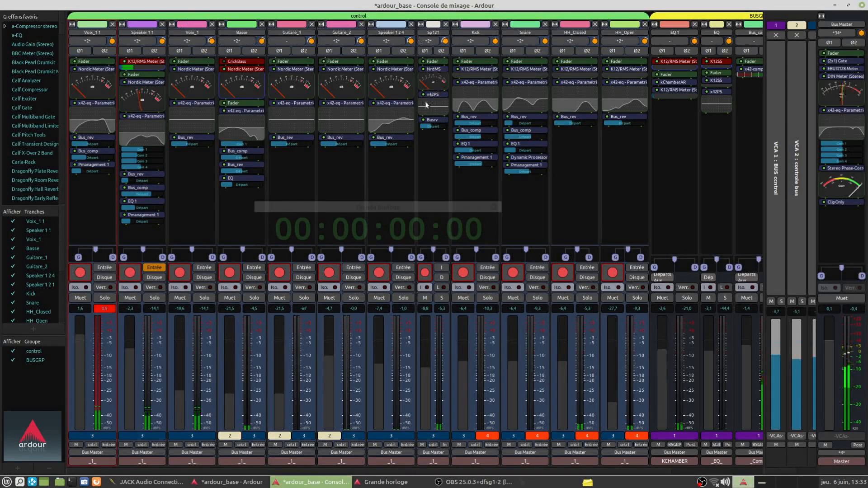
pyautogui.click(772, 112)
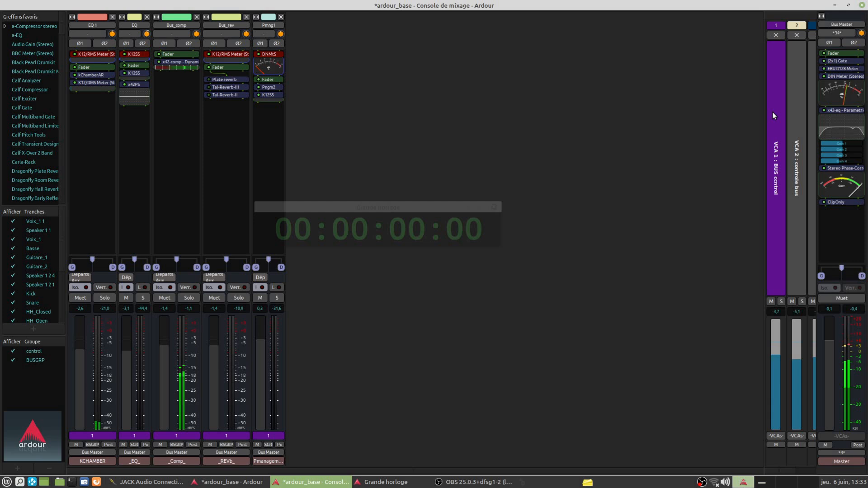
pyautogui.click(792, 125)
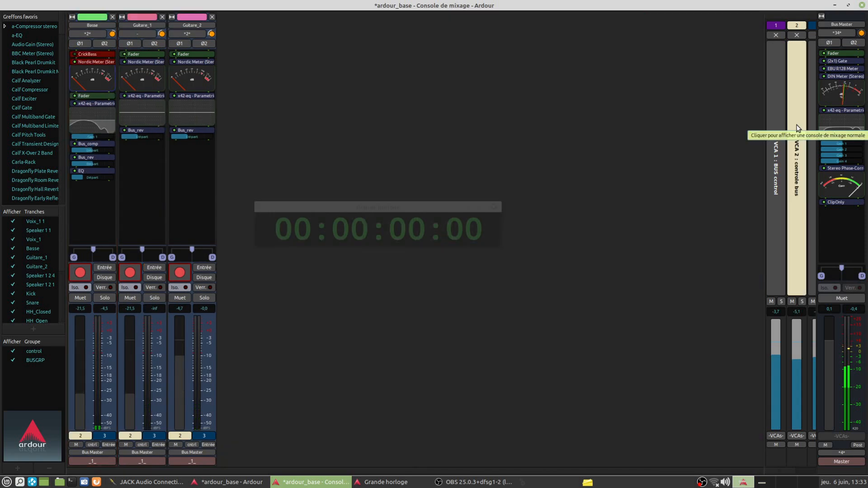
pyautogui.click(779, 134)
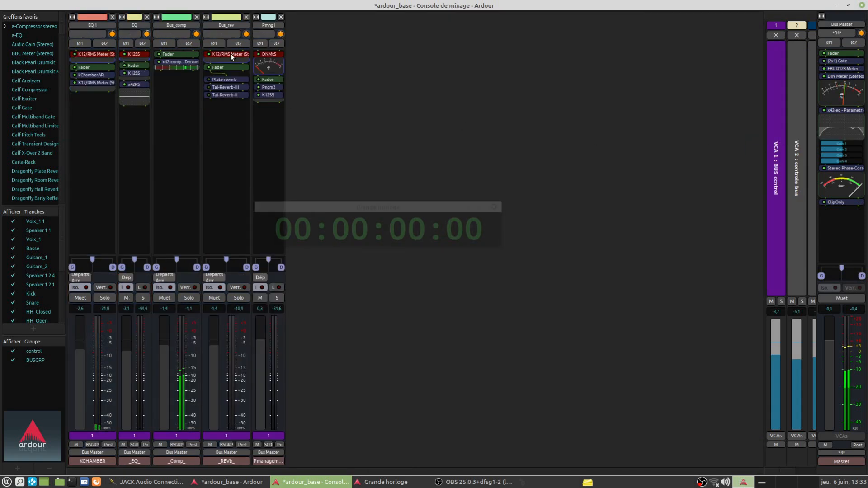
pyautogui.click(796, 131)
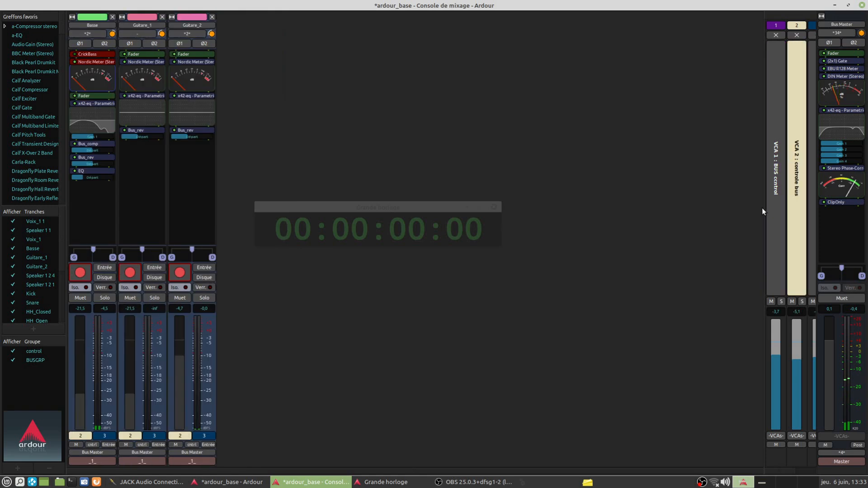
# - Widen the VCA section to show all four VCAs and display only the strips controlled by VCA 3 (VCA GUITARES)
pyautogui.moveTo(764, 207); pyautogui.dragTo(670, 202)
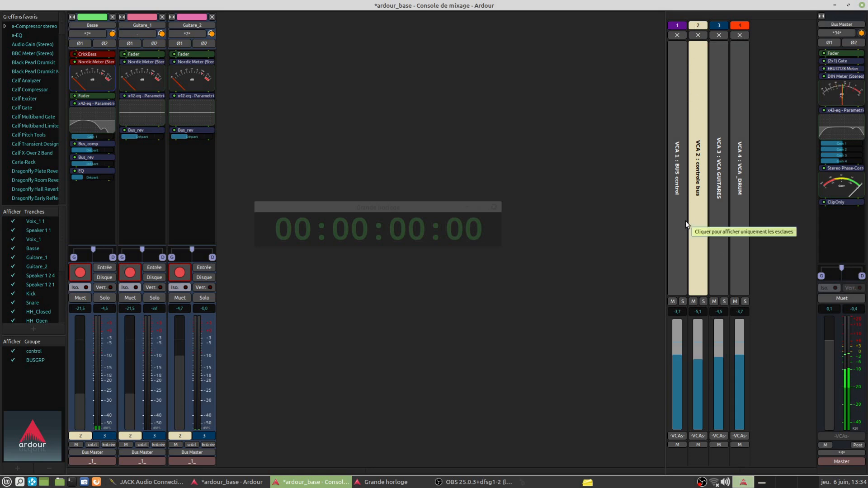
pyautogui.click(704, 166)
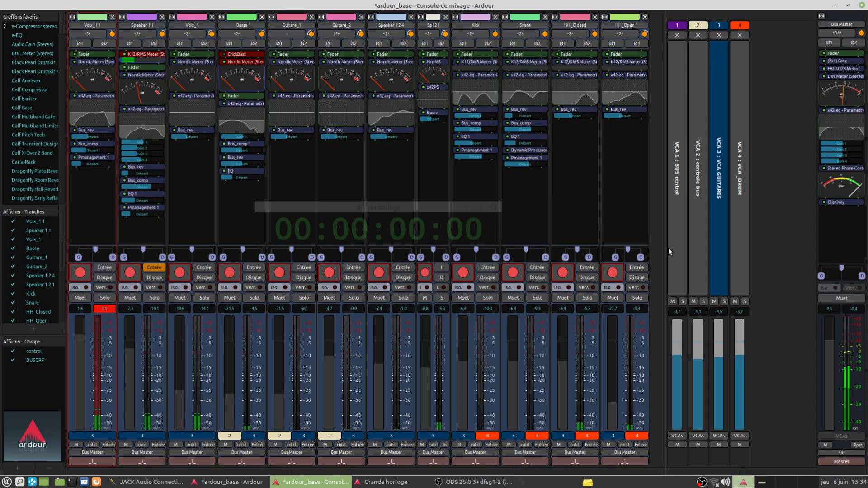
# - Set the VCA 3 fader to -3.7 dB and, with only VCA 2's strips displayed, its fader to -7.2 dB
pyautogui.moveTo(718, 365)
pyautogui.mouseDown()
pyautogui.moveTo(719, 375)
pyautogui.moveTo(721, 359)
pyautogui.mouseUp()
pyautogui.click(693, 108)
pyautogui.moveTo(703, 371)
pyautogui.mouseDown()
pyautogui.moveTo(699, 386)
pyautogui.moveTo(704, 373)
pyautogui.mouseUp()
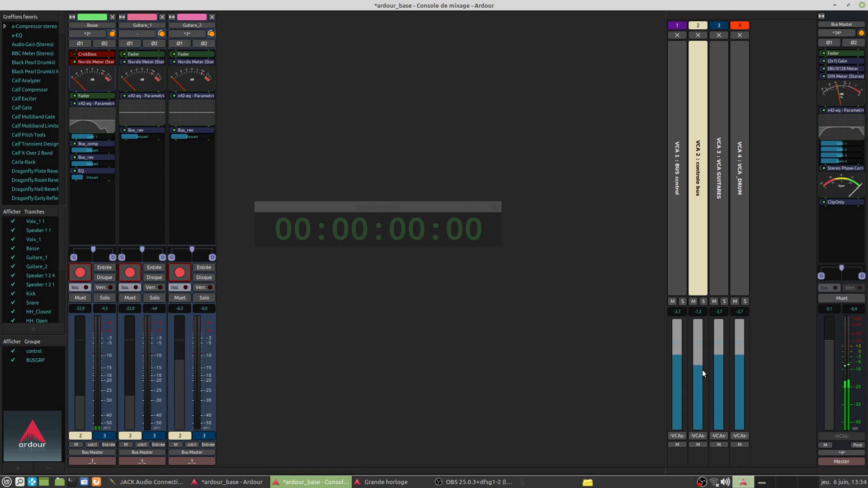
# - Examine which strips each of the four VCAs controls by displaying only the slaves of one VCA at a time
pyautogui.click(718, 92)
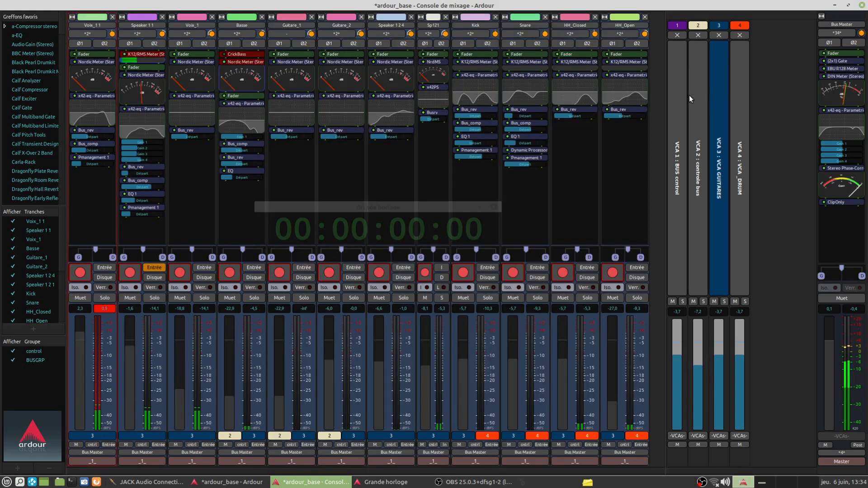
pyautogui.click(674, 93)
pyautogui.click(736, 108)
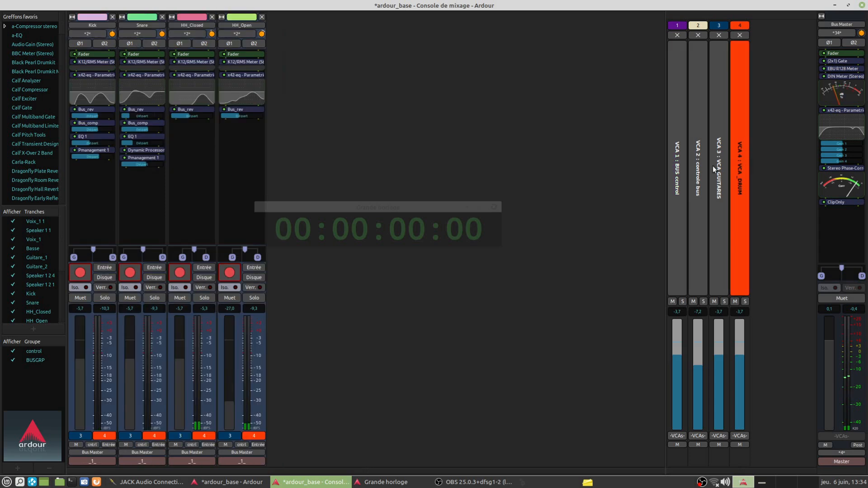
pyautogui.click(678, 140)
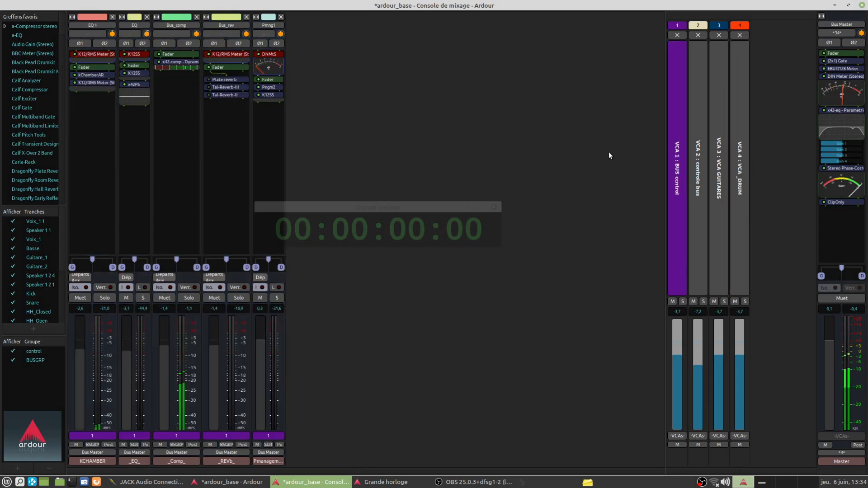
pyautogui.click(704, 146)
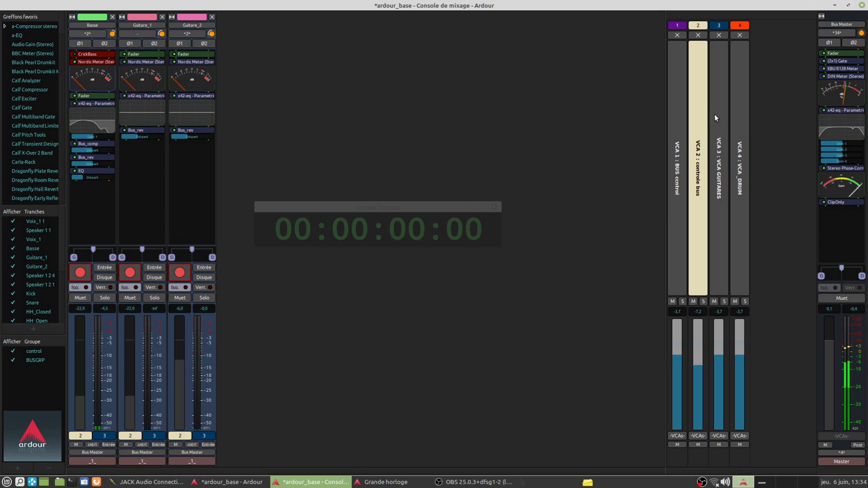
pyautogui.click(719, 190)
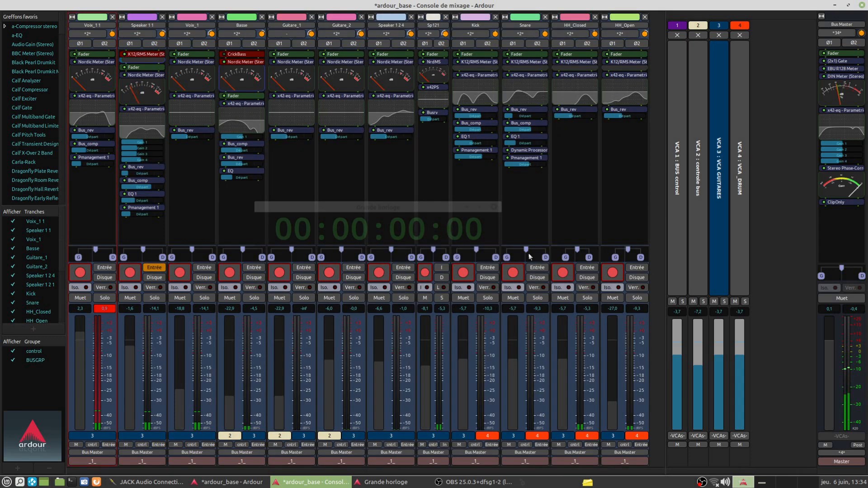
pyautogui.click(742, 112)
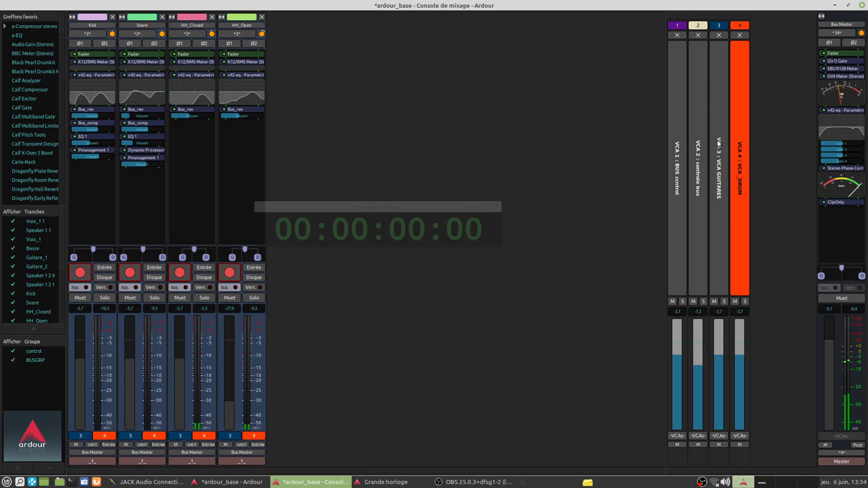
# - With only VCA 3's strips displayed, set the VCA 1 fader to -3.1 dB and the VCA 3 fader to -5.8 dB
pyautogui.click(718, 108)
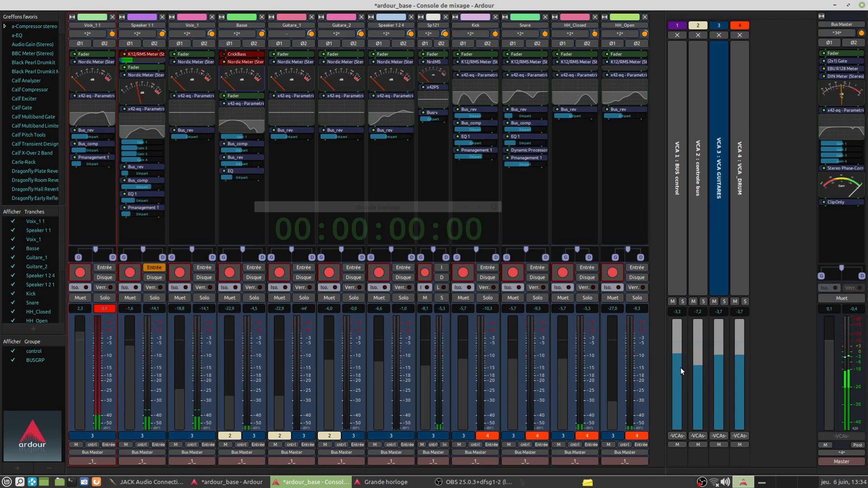
pyautogui.moveTo(721, 363)
pyautogui.mouseDown()
pyautogui.moveTo(720, 379)
pyautogui.moveTo(726, 364)
pyautogui.mouseUp()
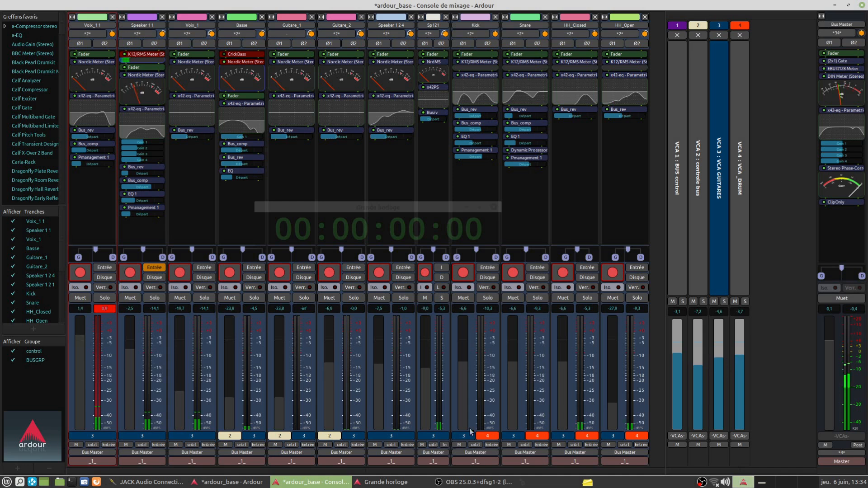
pyautogui.moveTo(720, 367); pyautogui.dragTo(722, 363)
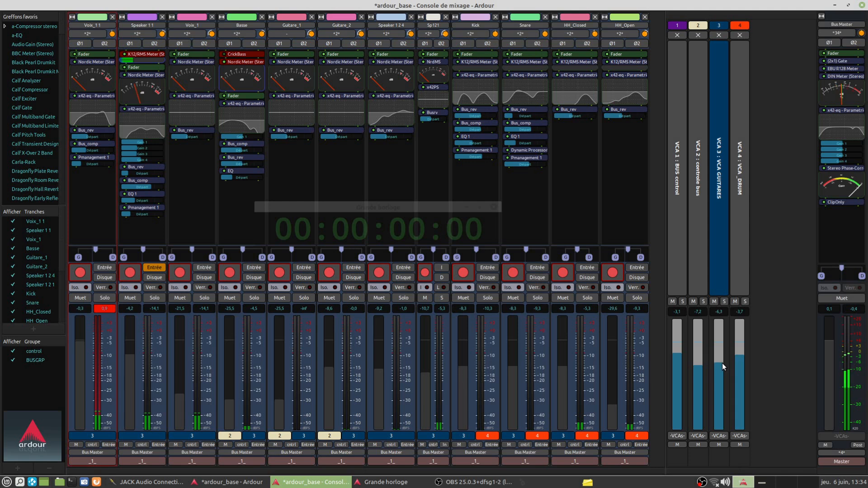
# - Display the strips controlled by VCA 4, VCA 1 and VCA 2 in turn, and return to the full mixer
pyautogui.click(739, 182)
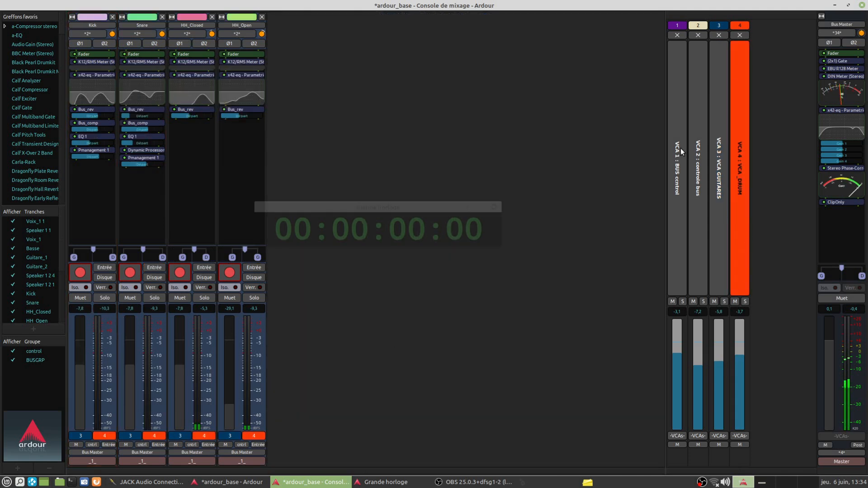
pyautogui.click(681, 146)
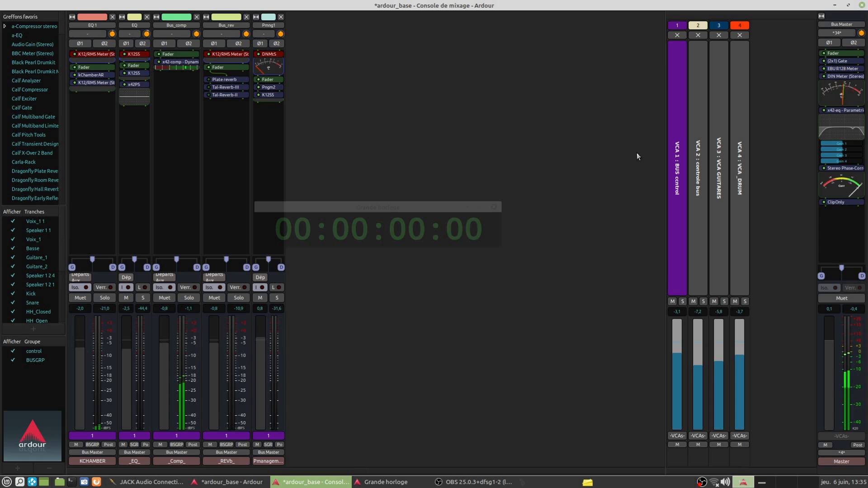
pyautogui.click(696, 132)
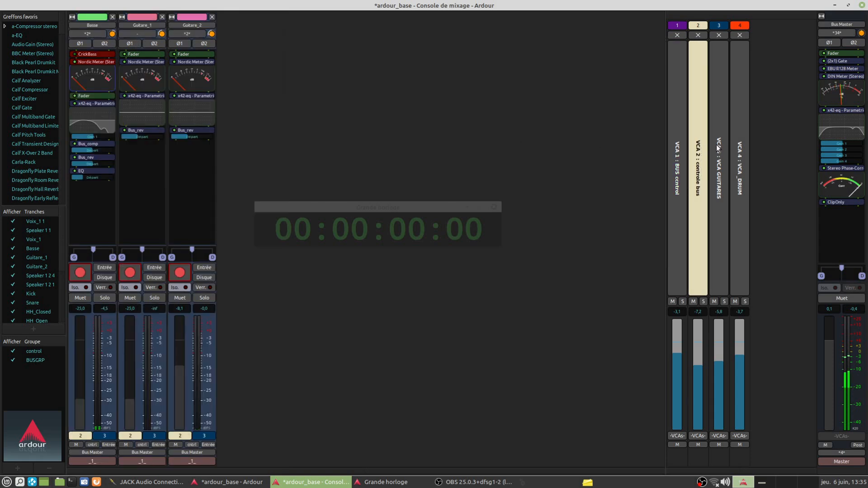
pyautogui.click(657, 253)
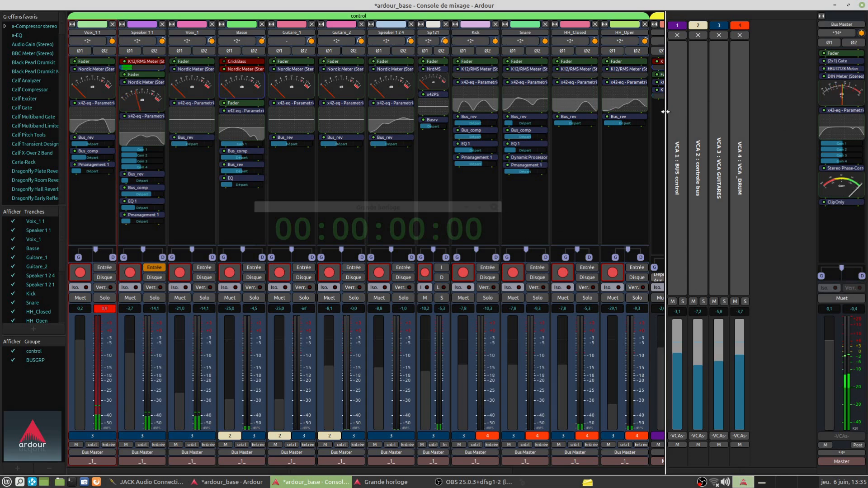
# - Narrow the VCA section so that the mixer strips get more room, showing only VCA 1 and VCA 2
pyautogui.moveTo(666, 112); pyautogui.dragTo(789, 117)
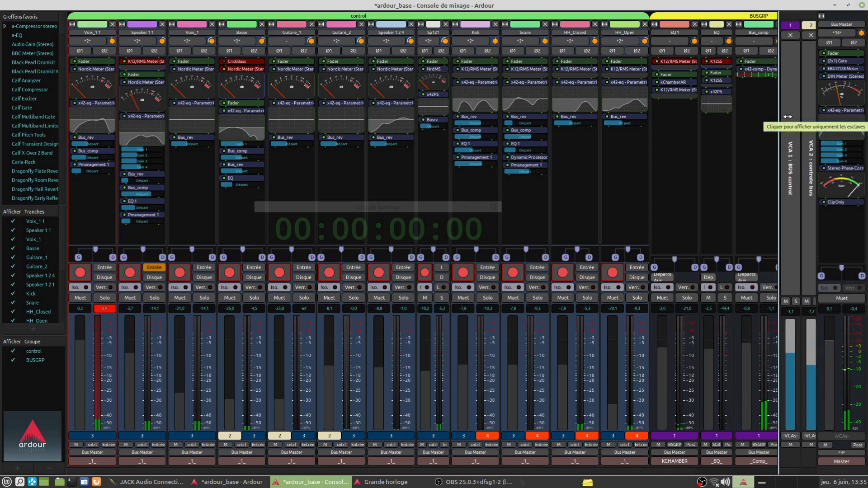
pyautogui.hscroll(3, 447, 472)
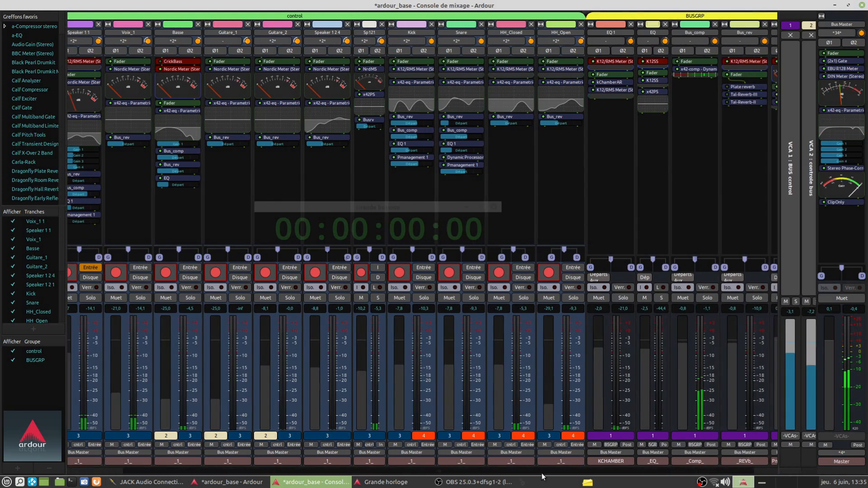
pyautogui.hscroll(-3, 267, 474)
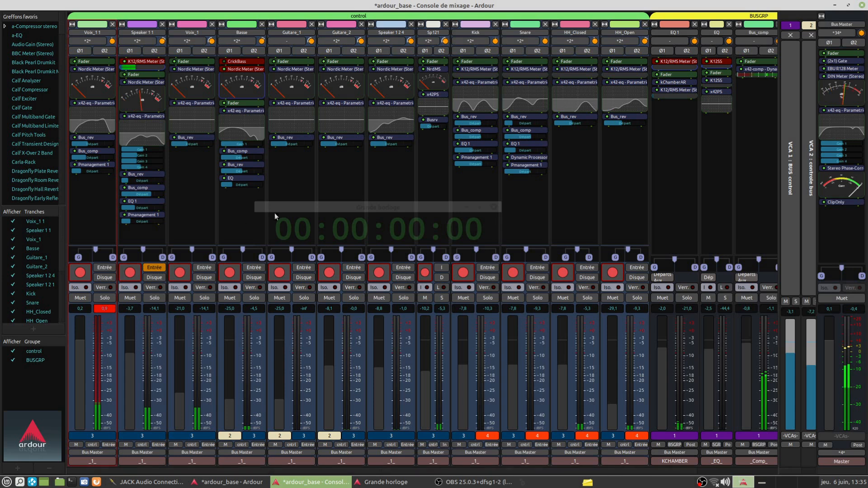
# - Move the big clock window down over the channel faders, away from the plugin area
pyautogui.moveTo(365, 207); pyautogui.dragTo(358, 401)
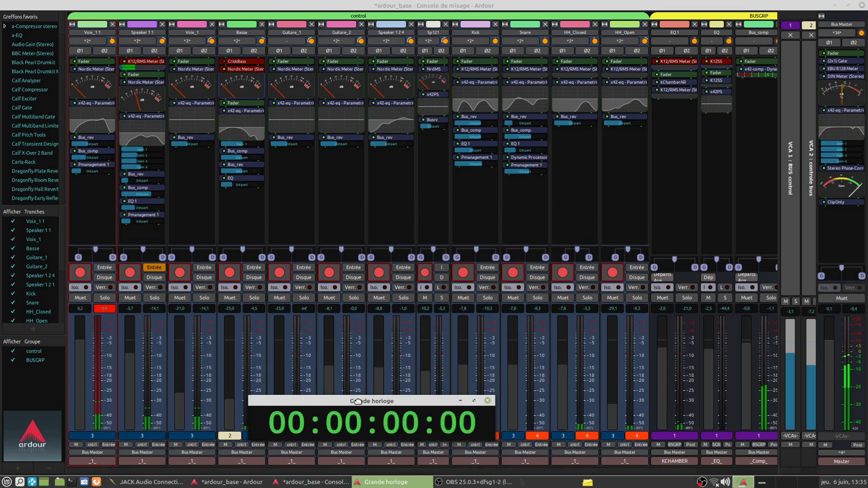
pyautogui.click(709, 338)
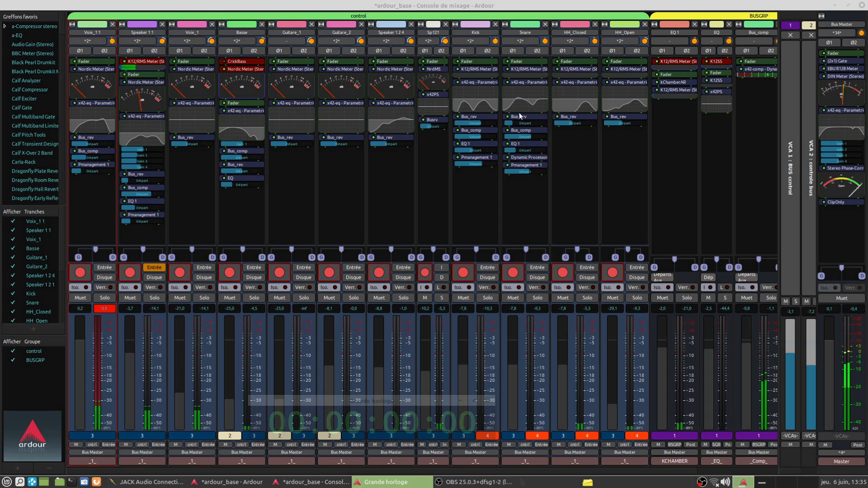
pyautogui.scroll(5, 392, 197)
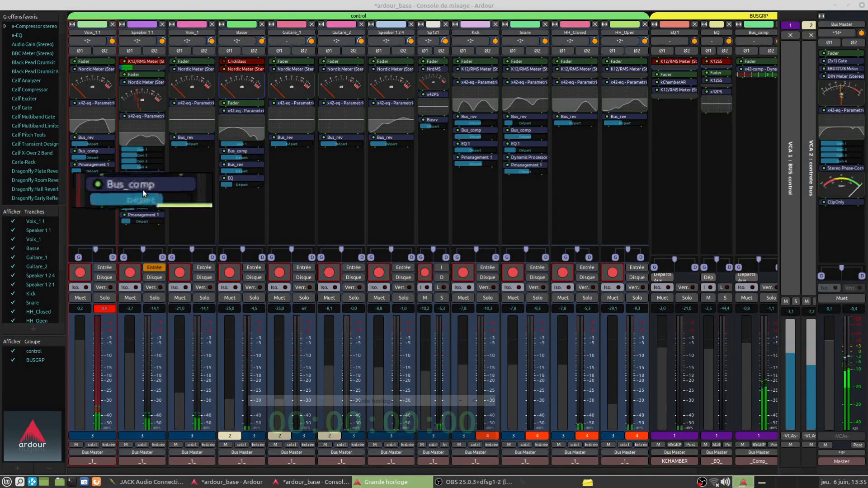
pyautogui.moveTo(144, 195)
pyautogui.mouseDown()
pyautogui.moveTo(134, 195)
pyautogui.moveTo(148, 198)
pyautogui.mouseUp()
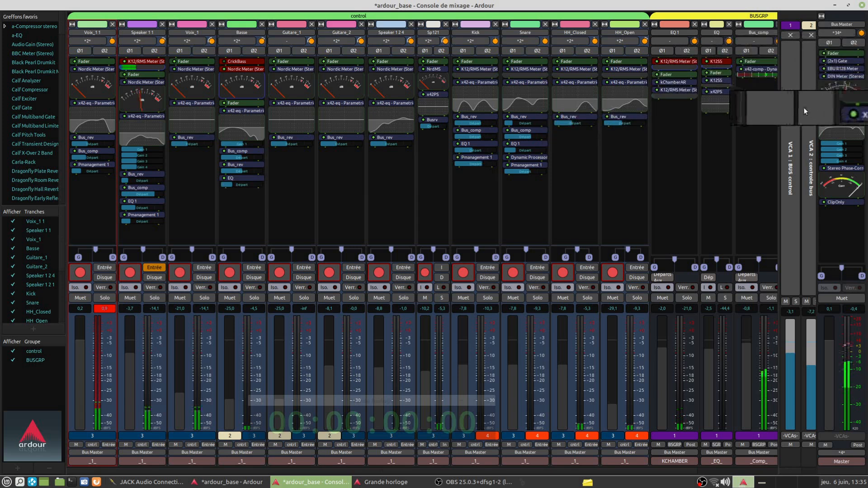
# - Display the strips controlled by VCA 2 and VCA 1 in turn
pyautogui.click(808, 108)
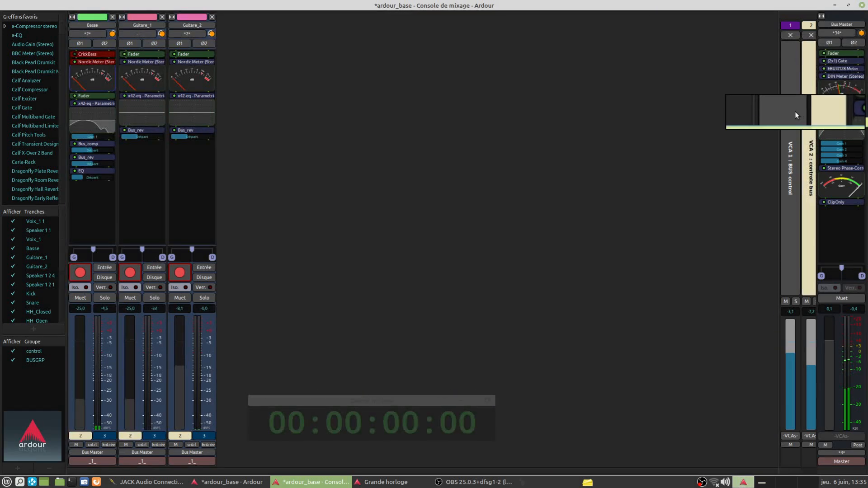
pyautogui.click(792, 116)
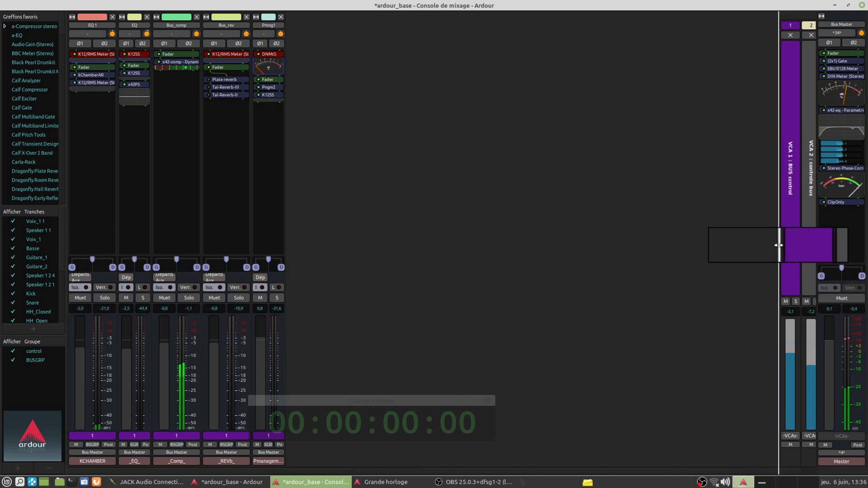
# - Resize the VCA section to fit all four VCAs, and display VCA 4's strips before returning to the full mixer
pyautogui.moveTo(779, 245); pyautogui.dragTo(659, 253)
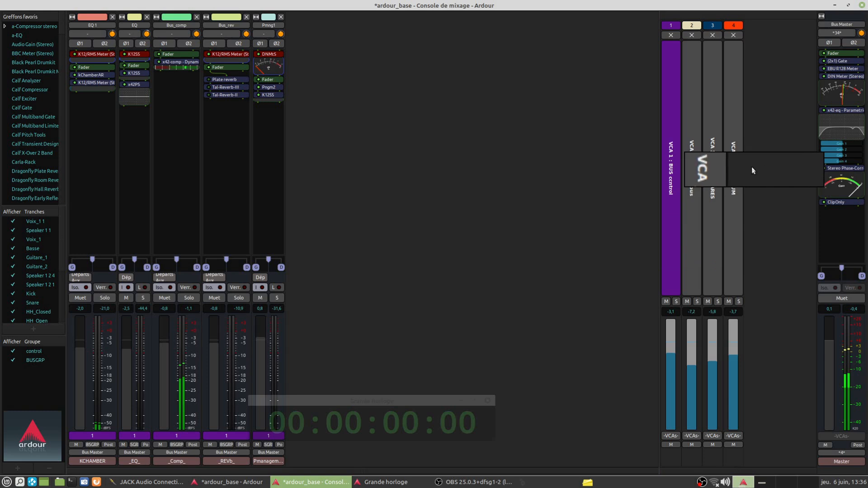
pyautogui.click(734, 153)
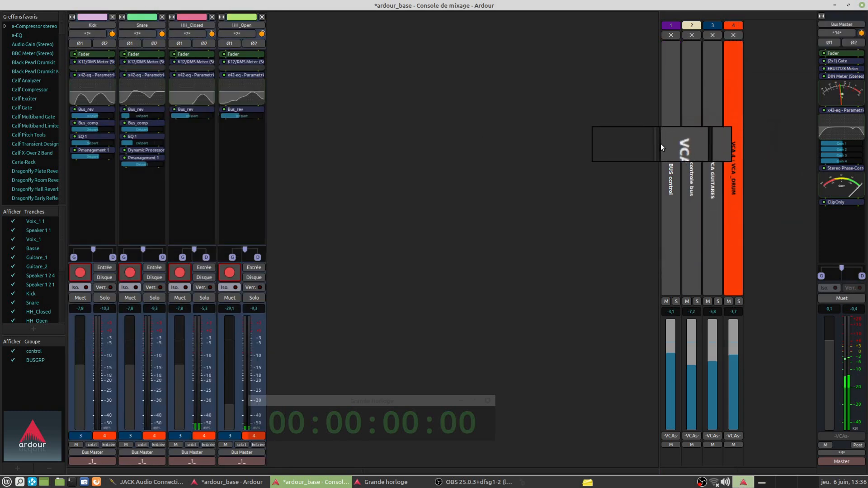
pyautogui.moveTo(659, 148); pyautogui.dragTo(731, 144)
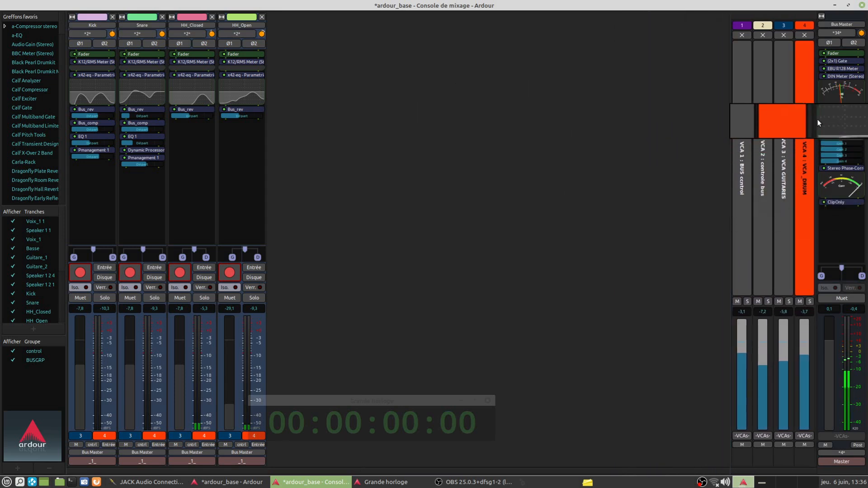
pyautogui.click(804, 96)
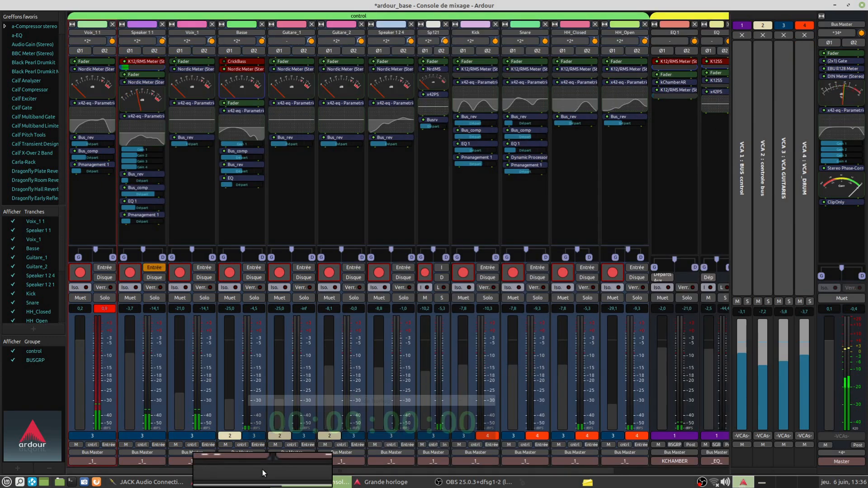
# - Open the Panagement 2 plugin window from the last BUSGRP bus, and display only the strips controlled by VCA 4
pyautogui.moveTo(263, 471); pyautogui.dragTo(640, 452)
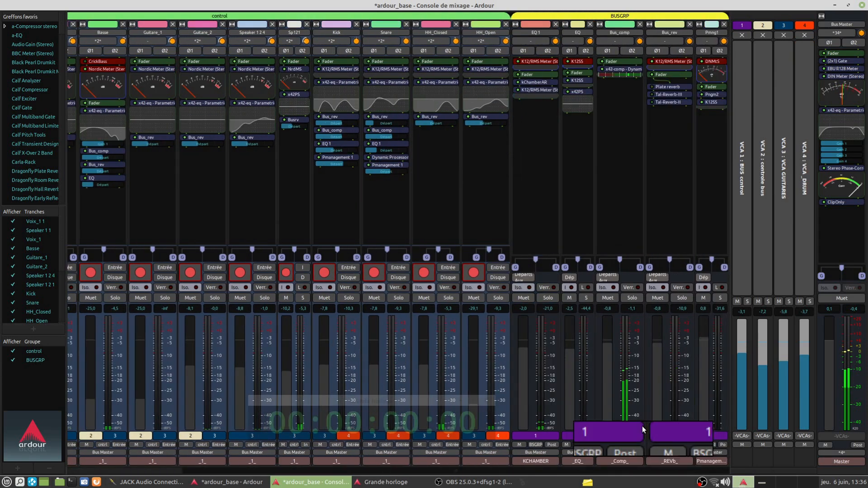
pyautogui.doubleClick(711, 94)
pyautogui.click(811, 137)
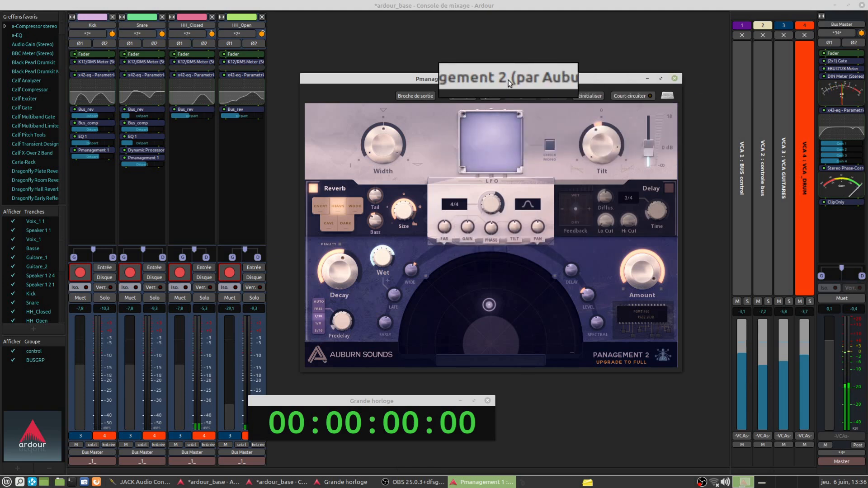
# - Switch focus back and forth between the Panagement 2 window and the mixer to compare its transparency, and close the plugin window
pyautogui.click(476, 42)
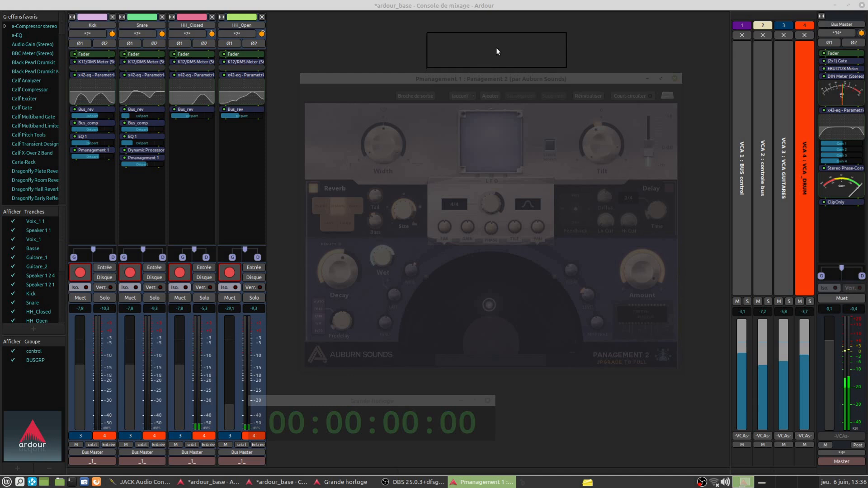
pyautogui.click(490, 80)
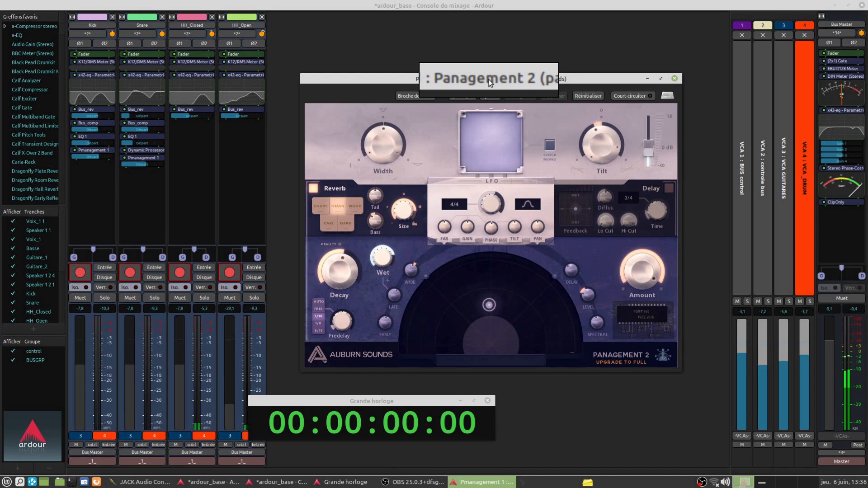
pyautogui.click(473, 42)
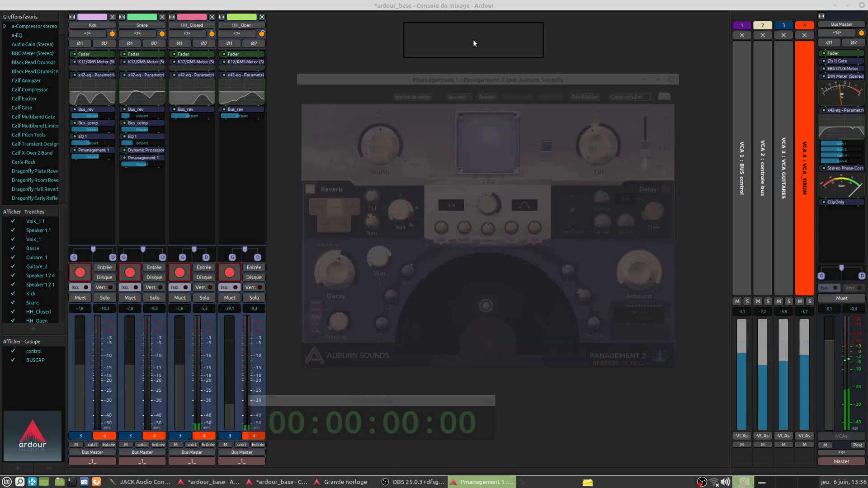
pyautogui.click(471, 77)
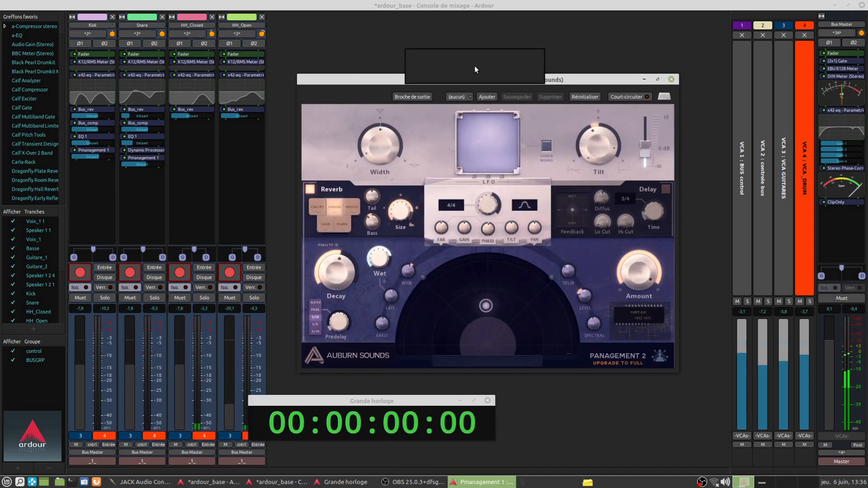
pyautogui.click(475, 67)
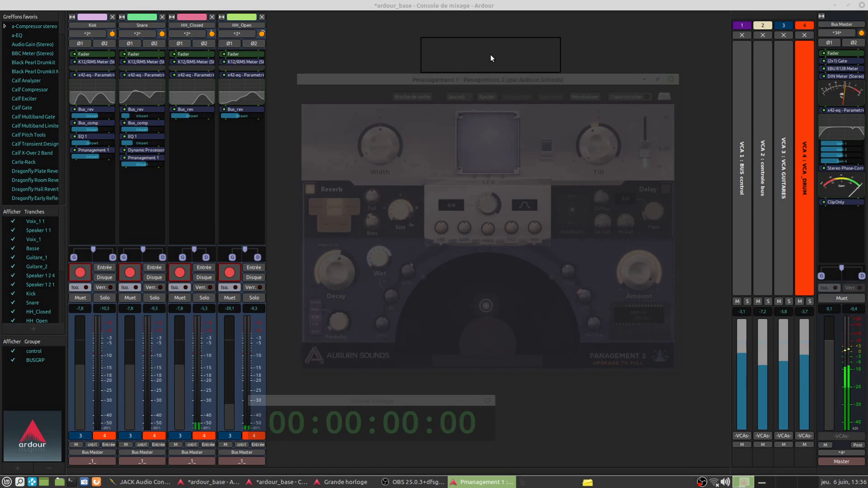
pyautogui.click(587, 77)
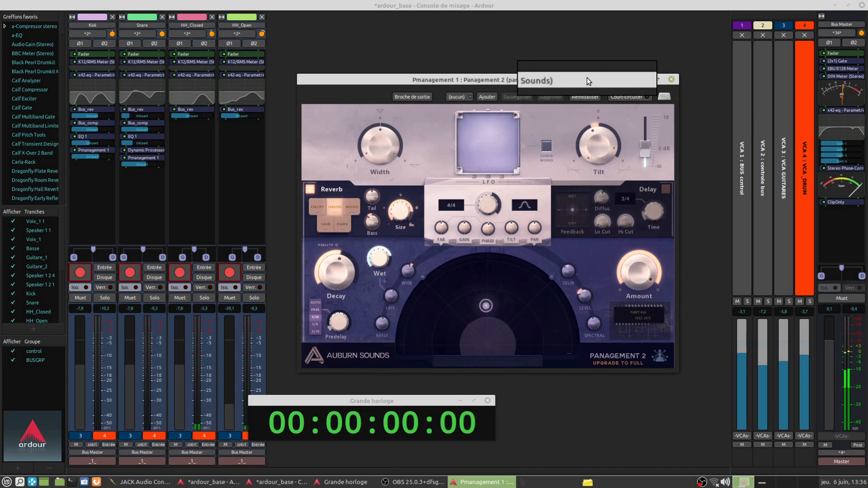
pyautogui.click(671, 80)
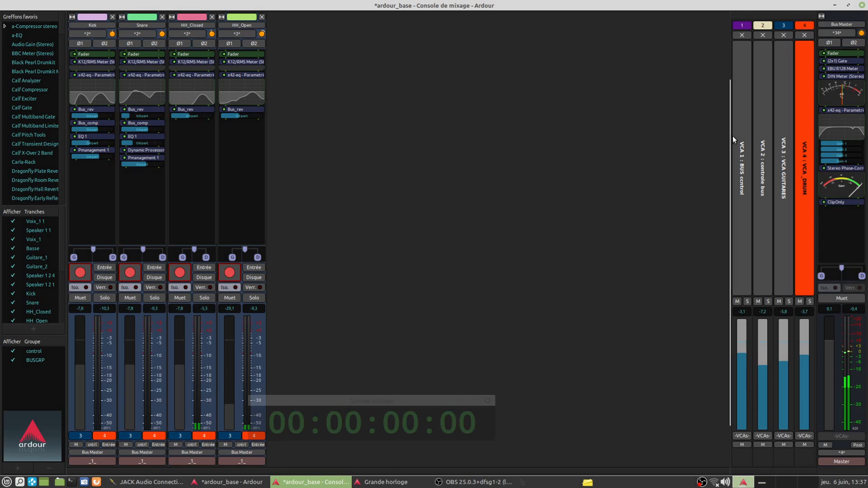
# - Display only the strips controlled by VCA 3, and return to the full mixer
pyautogui.click(783, 150)
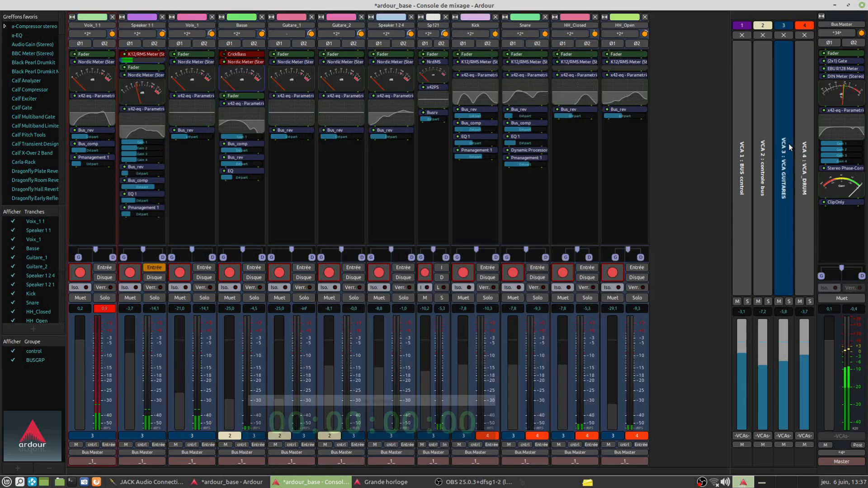
pyautogui.click(787, 147)
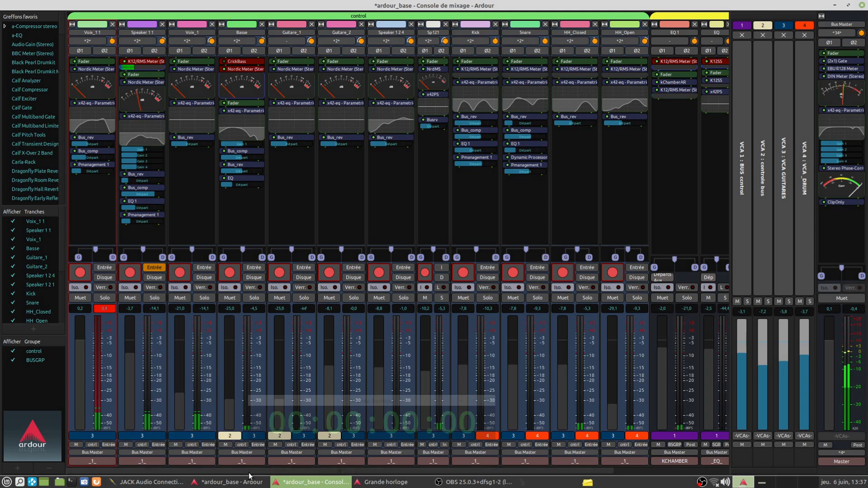
# - Hide the big clock and bring it back over the plugin area of the mixer strips
pyautogui.moveTo(247, 472); pyautogui.dragTo(429, 472)
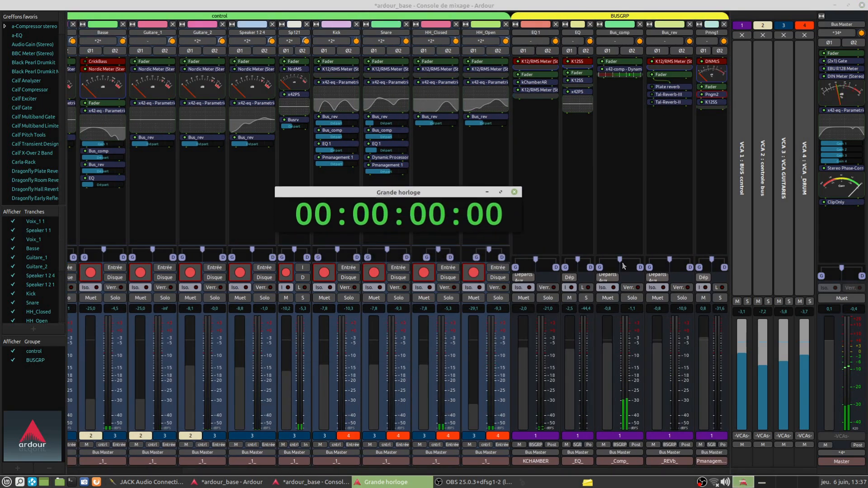
pyautogui.hotkey('alt', 'b')
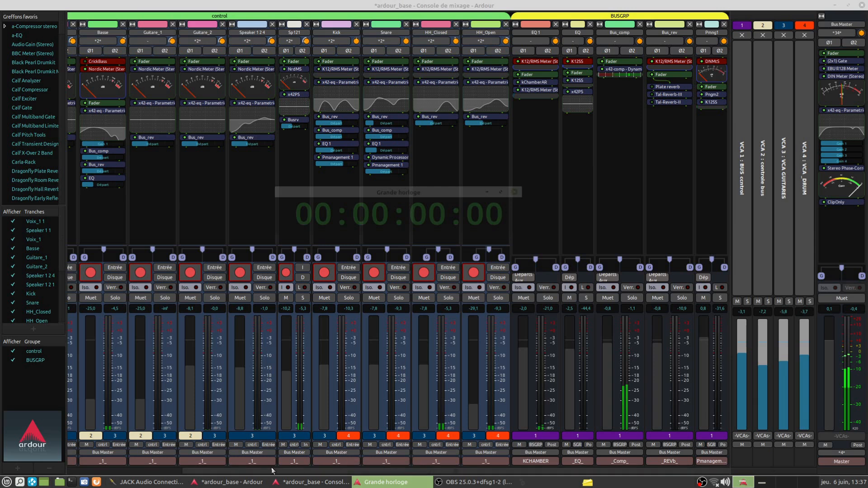
pyautogui.hscroll(-3, 261, 472)
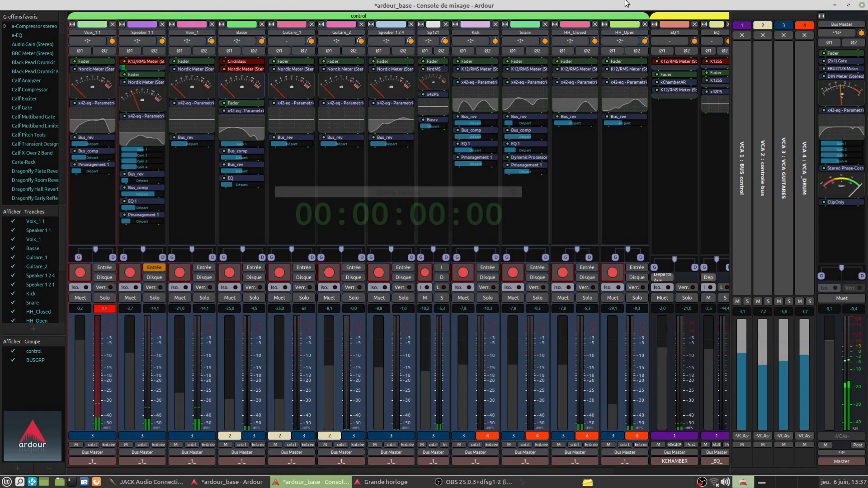
# - Remove the four strips before Guitare_1 from the control group, and disarm recording on the tracks remaining in the group
pyautogui.moveTo(490, 24); pyautogui.dragTo(605, 23)
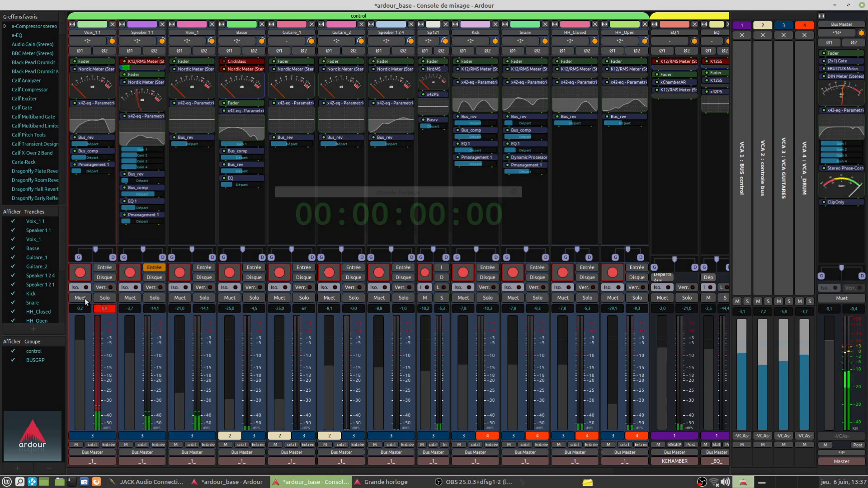
pyautogui.click(83, 299)
pyautogui.moveTo(78, 17); pyautogui.dragTo(267, 17)
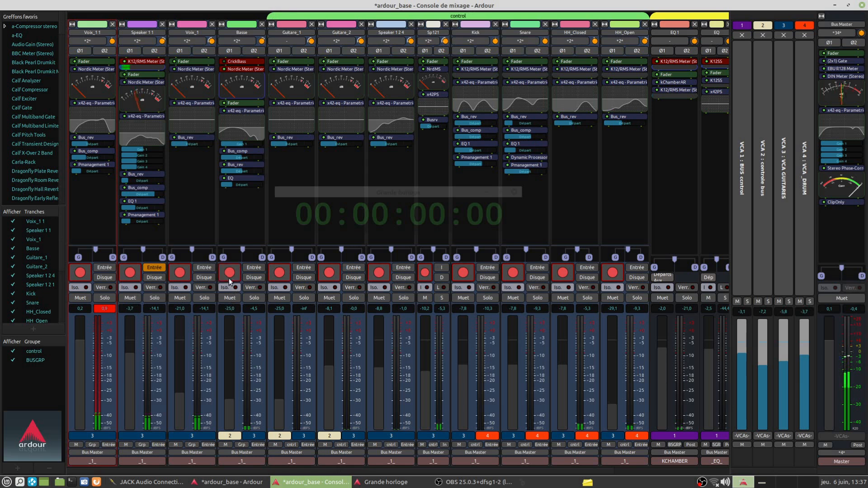
pyautogui.click(275, 276)
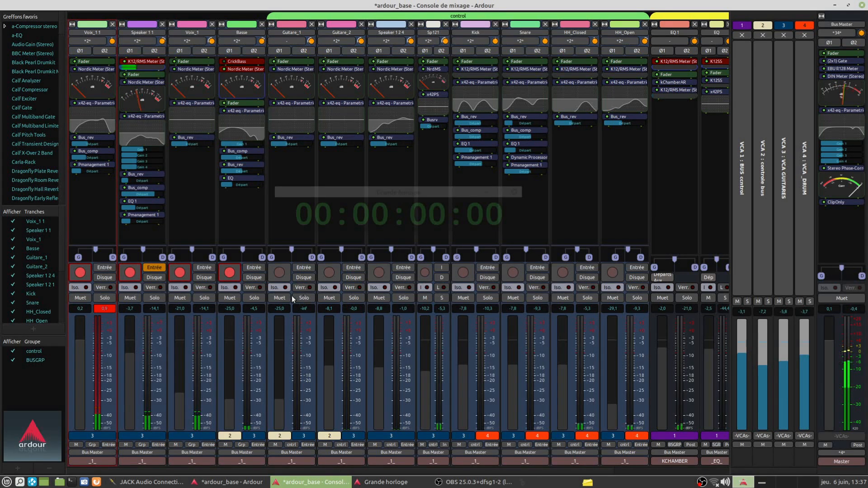
# - Extend the control group back to the Voix_1 1 strip, and review the options for creating a new group
pyautogui.moveTo(275, 17); pyautogui.dragTo(68, 17)
pyautogui.rightClick(23, 384)
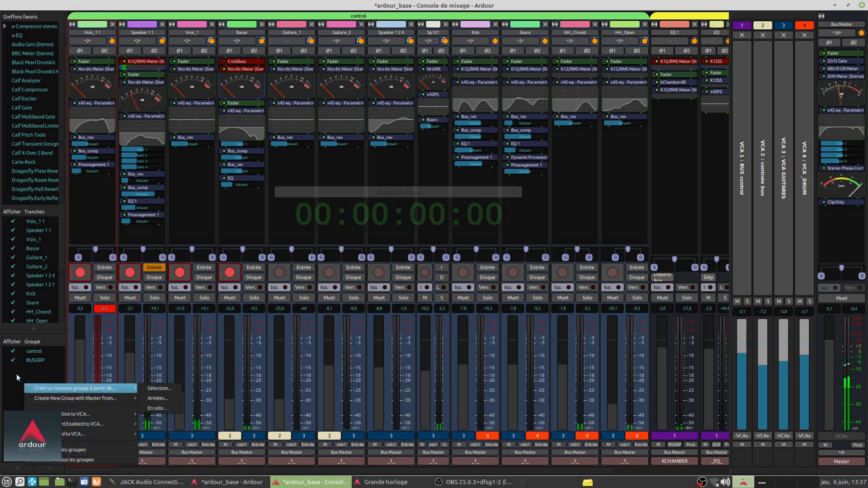
pyautogui.click(17, 373)
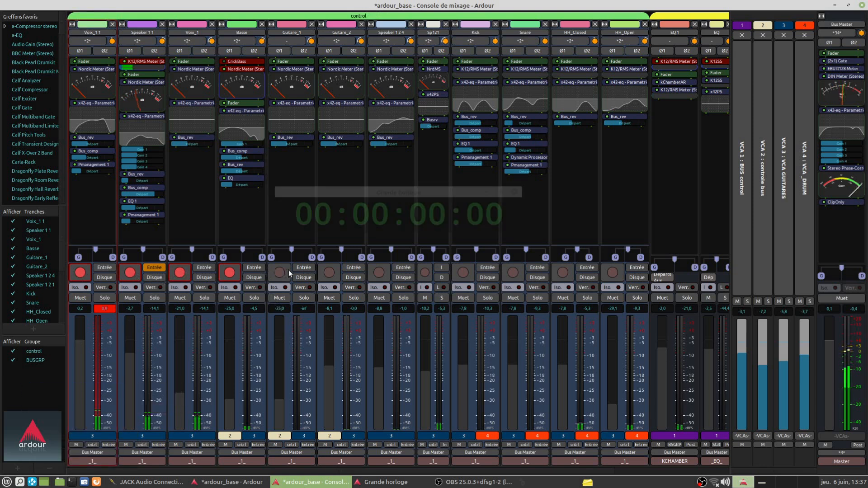
pyautogui.rightClick(14, 378)
pyautogui.moveTo(14, 380)
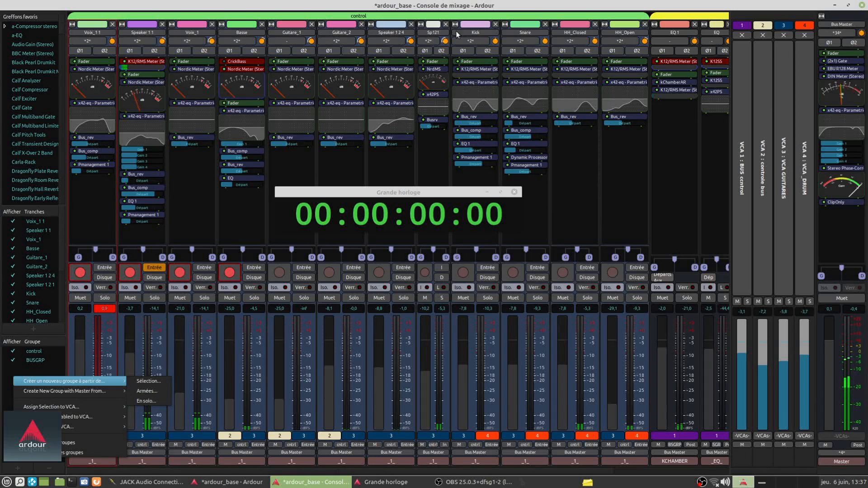
pyautogui.press('Escape')
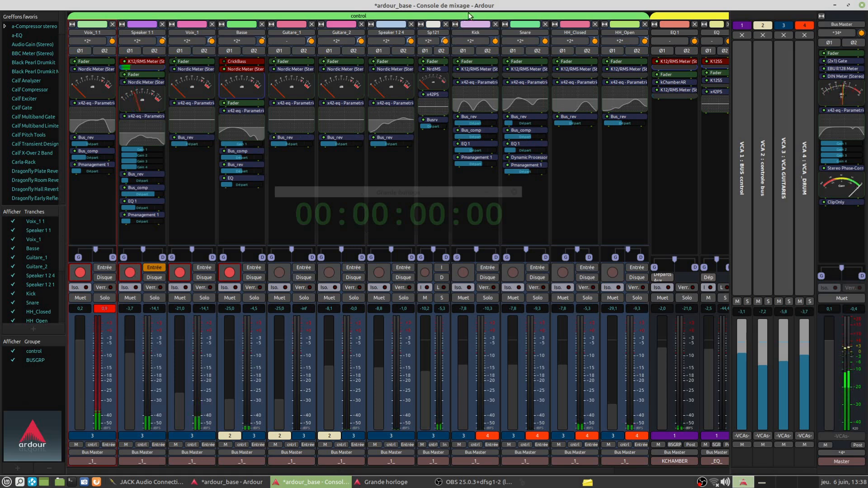
# - Try shortening the control group at its HH_Open end, and switch the group off and on again
pyautogui.moveTo(619, 17)
pyautogui.mouseDown()
pyautogui.moveTo(481, 19)
pyautogui.moveTo(612, 20)
pyautogui.mouseUp()
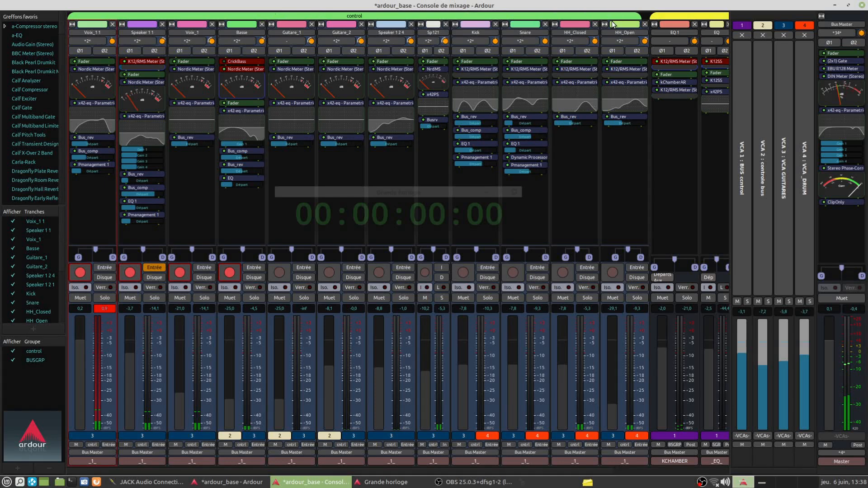
pyautogui.doubleClick(534, 20)
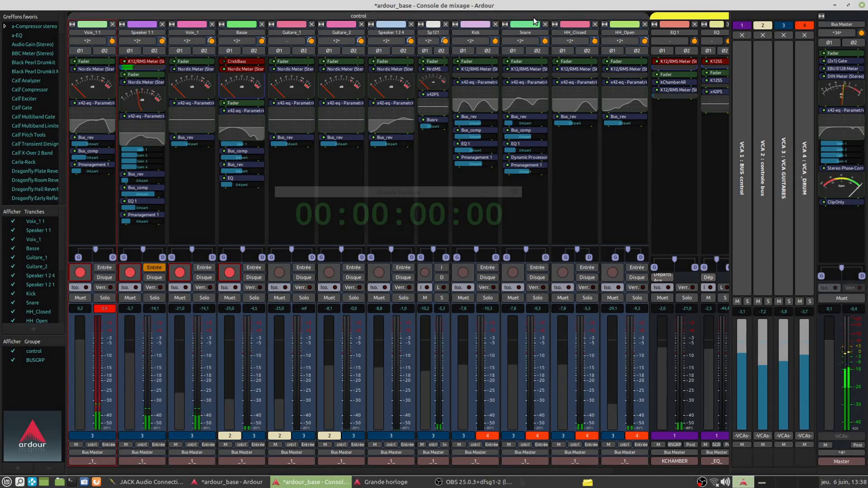
pyautogui.press('Return')
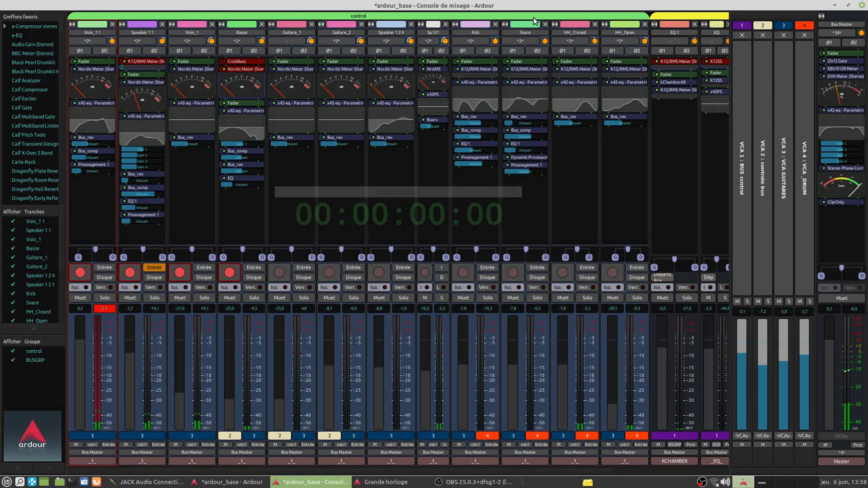
# - Deactivate the control group, arm only the Speaker 1 2 4 track for recording, and reactivate the group
pyautogui.click(534, 20)
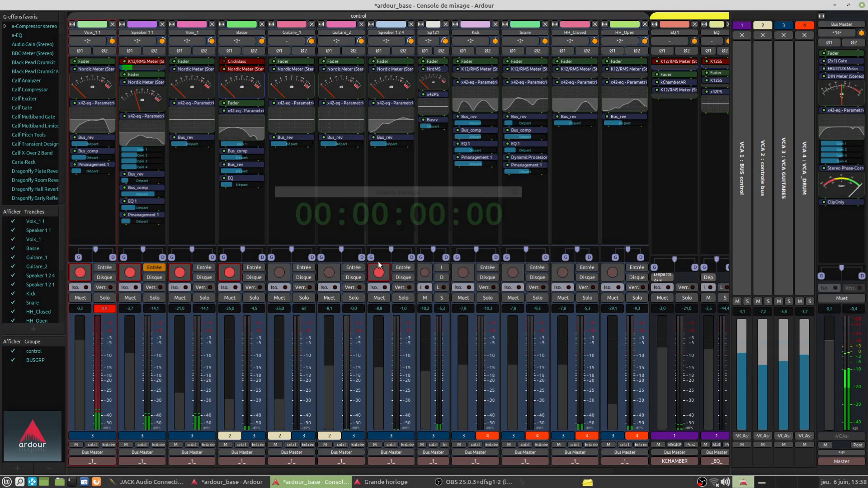
pyautogui.click(385, 275)
pyautogui.click(401, 16)
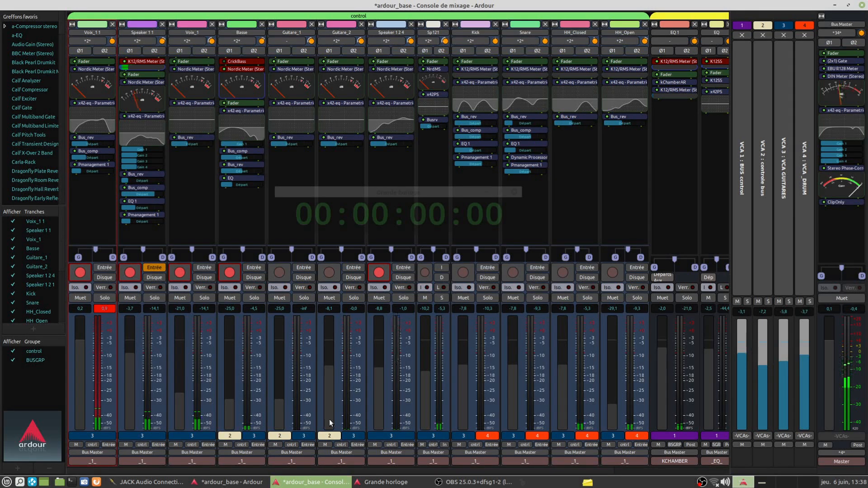
pyautogui.hscroll(3, 162, 461)
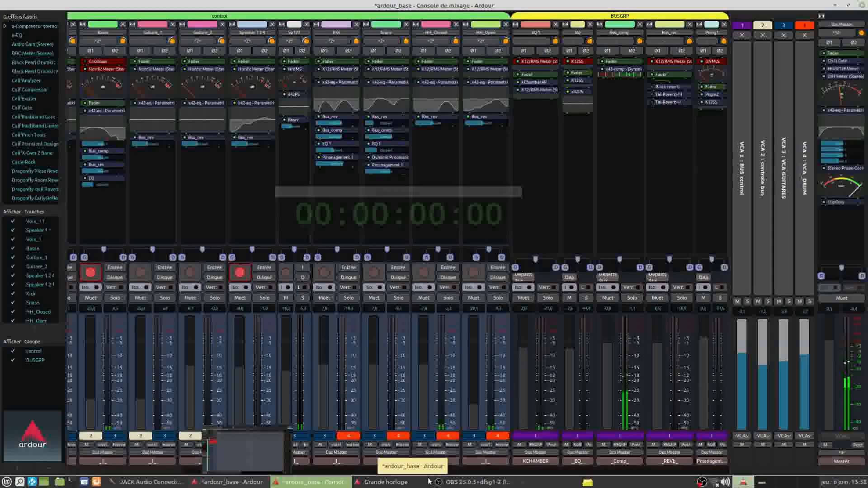
# - Bring the Grande horloge clock forward over the first mixer strips, and switch to the editor window
pyautogui.hscroll(-3, 542, 294)
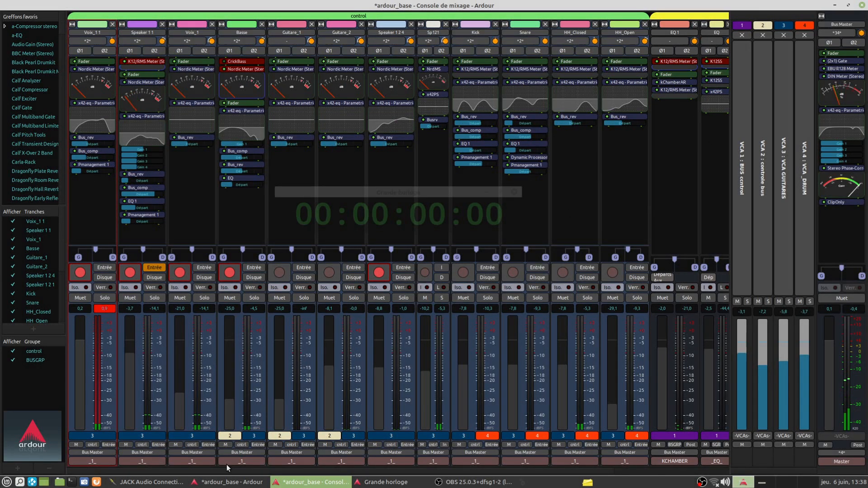
pyautogui.click(384, 482)
pyautogui.moveTo(332, 486)
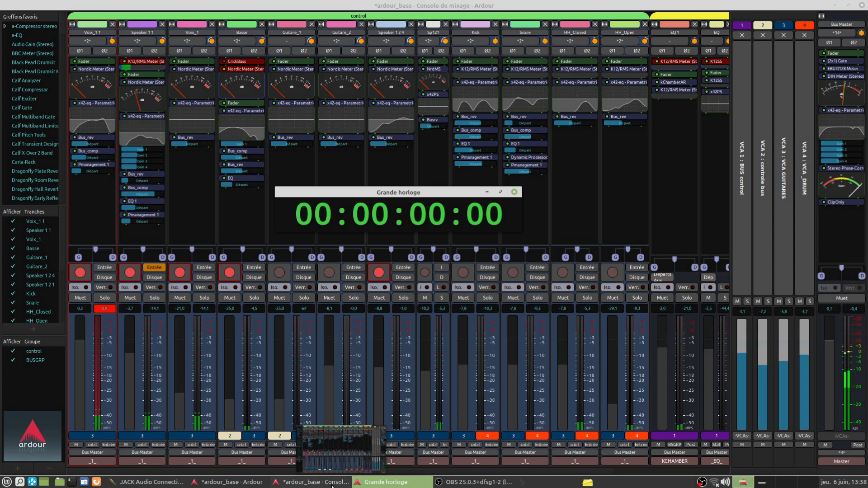
pyautogui.click(228, 482)
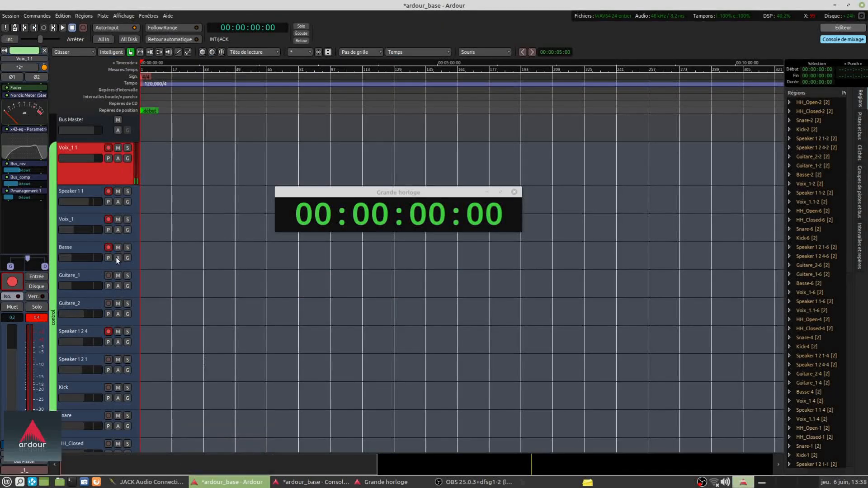
# - Open the dialog for adding a track, bus or VCA from below the track list, and close it without adding anything
pyautogui.scroll(-15, 109, 287)
pyautogui.doubleClick(91, 400)
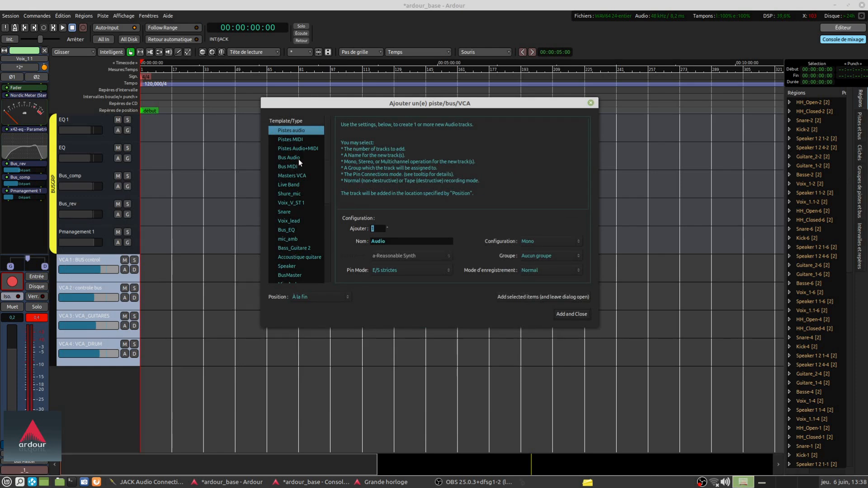
pyautogui.click(590, 96)
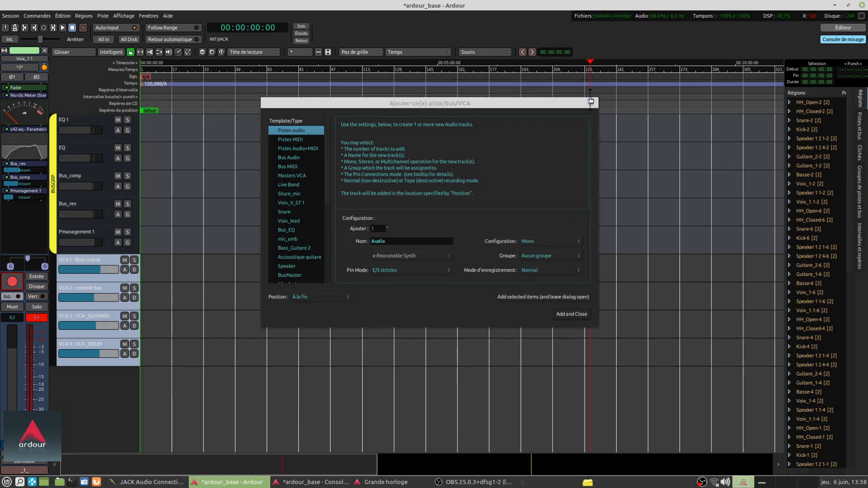
pyautogui.click(592, 103)
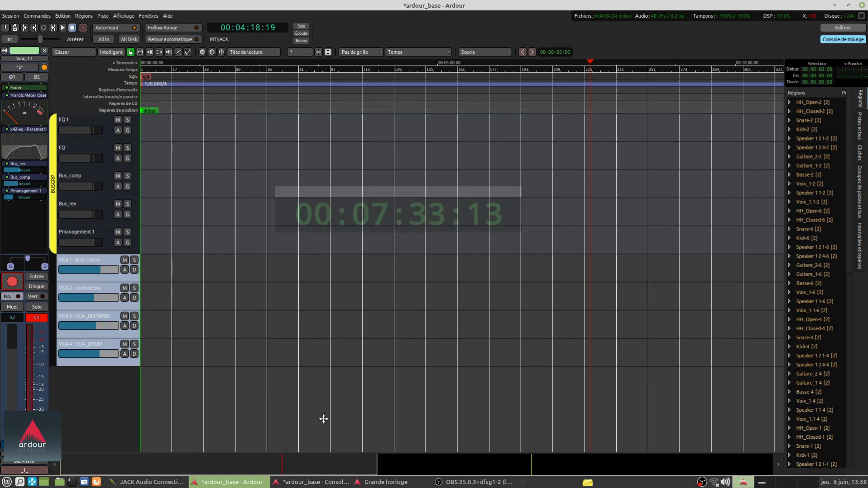
# - Return to the mixer console and review the new plugin and auxiliary send options for the Voix_1 1 strip
pyautogui.click(332, 482)
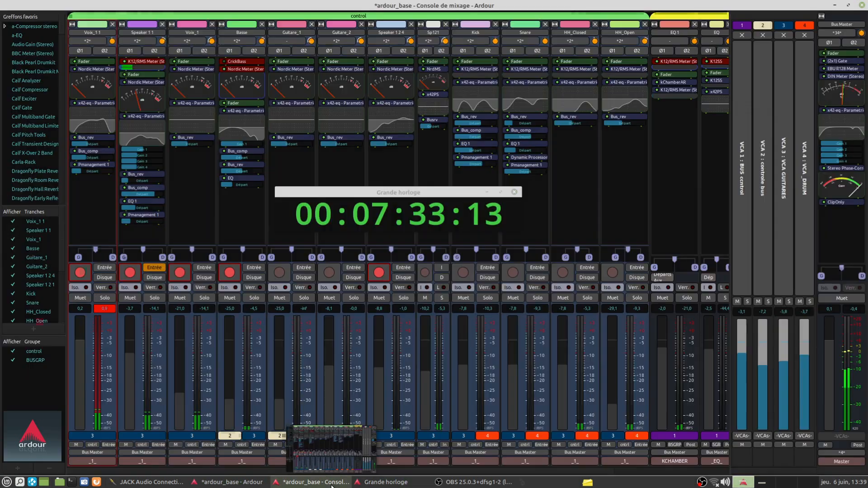
pyautogui.rightClick(78, 197)
pyautogui.moveTo(78, 198)
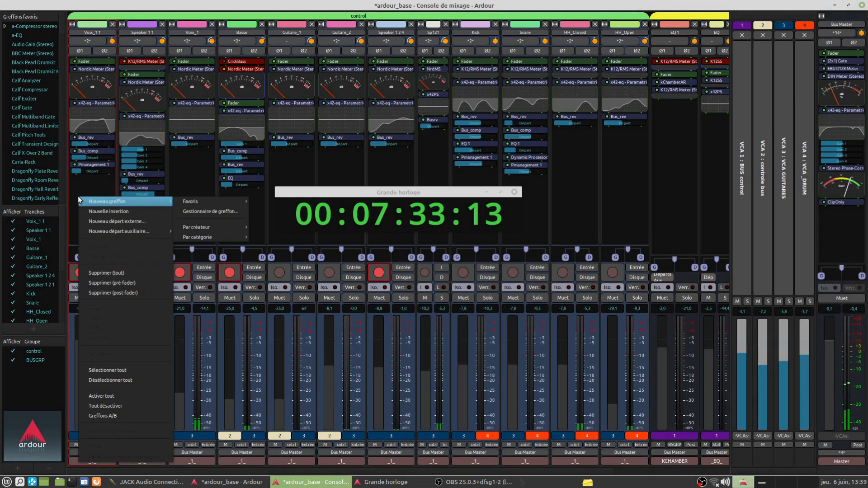
pyautogui.moveTo(80, 231)
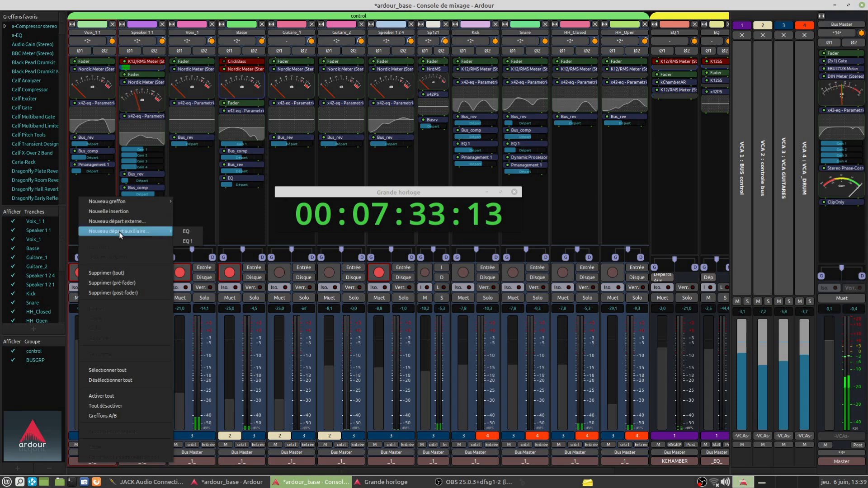
pyautogui.click(190, 192)
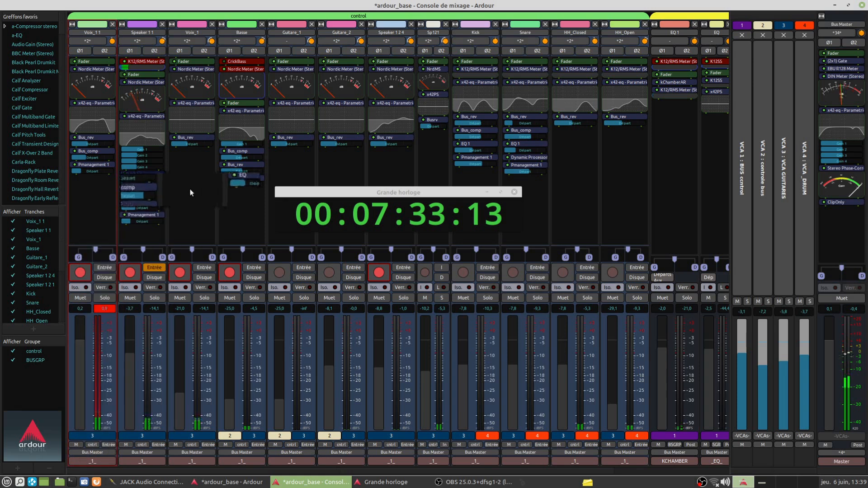
pyautogui.rightClick(89, 211)
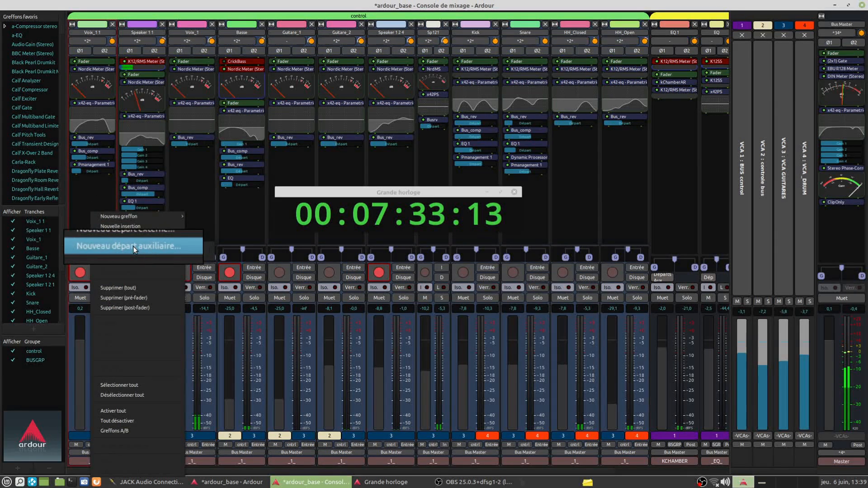
pyautogui.moveTo(187, 248)
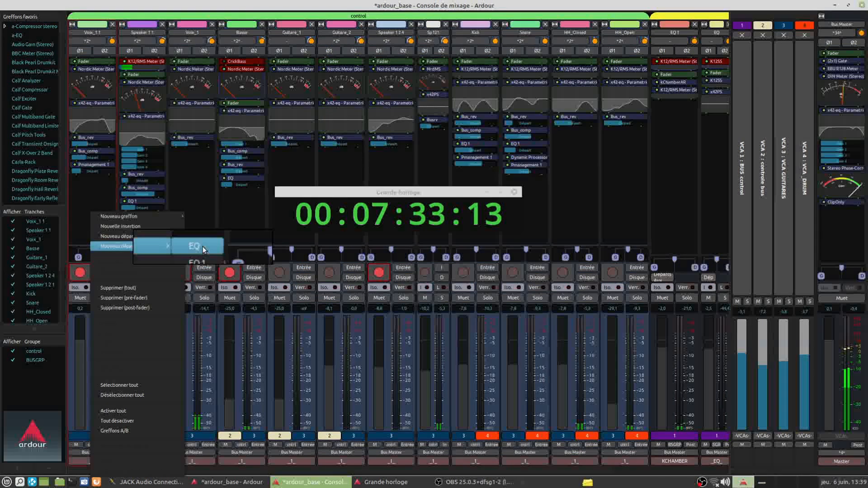
pyautogui.click(202, 248)
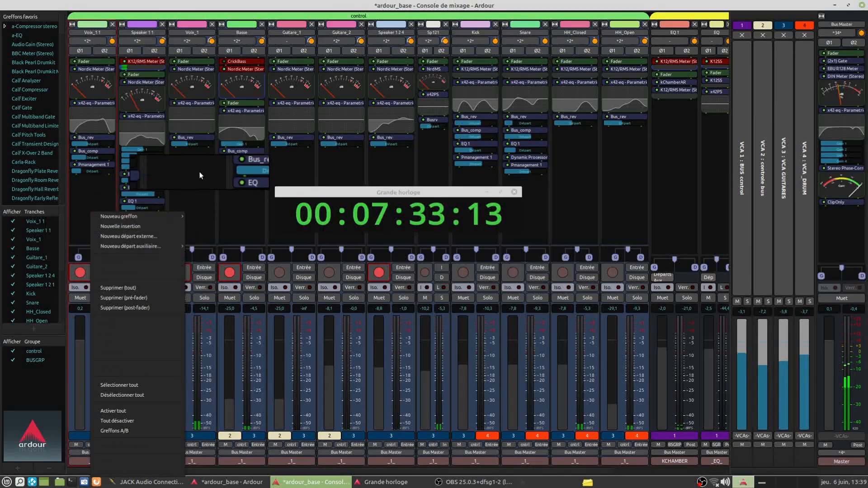
pyautogui.moveTo(135, 214)
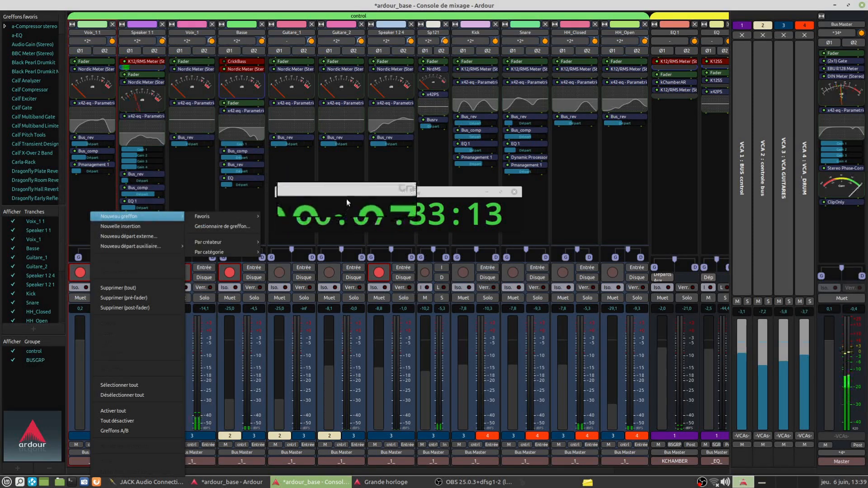
pyautogui.click(87, 187)
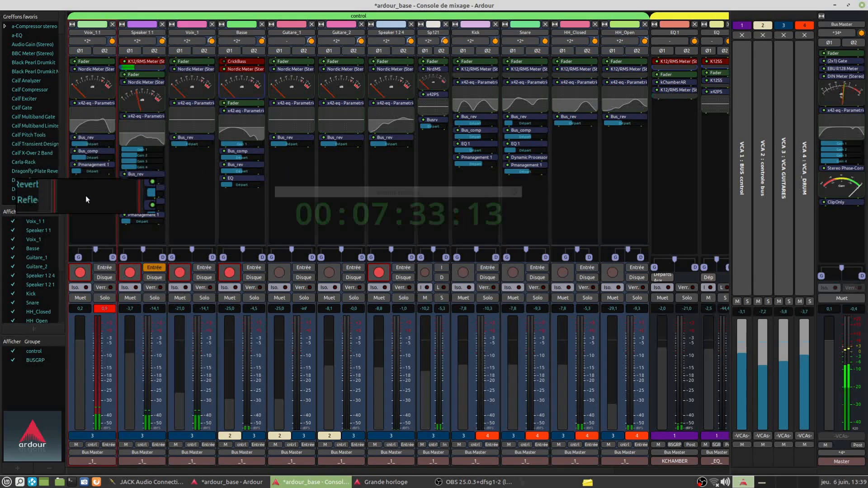
# - Reposition the Grande horloge clock slightly lower over the mixer strips
pyautogui.moveTo(78, 170); pyautogui.dragTo(149, 216)
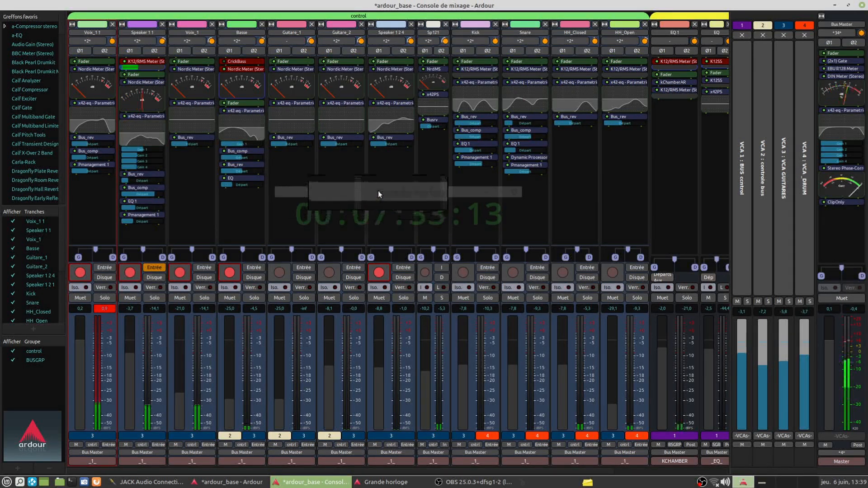
pyautogui.moveTo(378, 191); pyautogui.dragTo(391, 202)
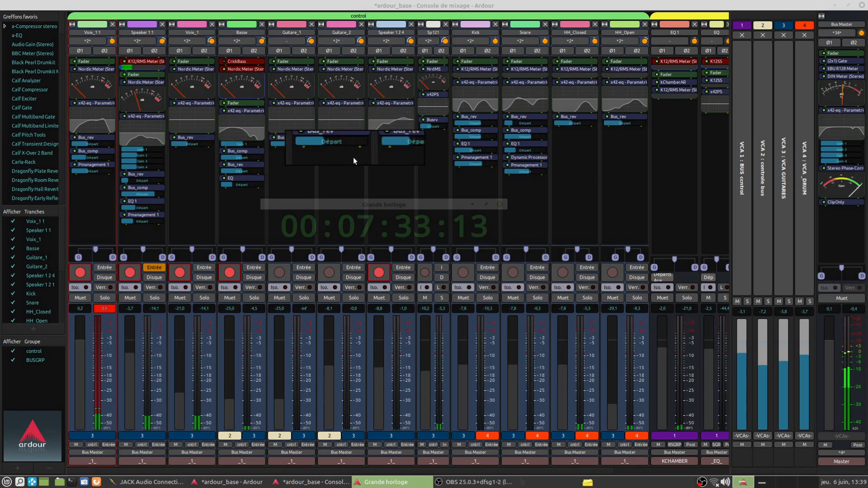
pyautogui.moveTo(332, 205); pyautogui.dragTo(363, 210)
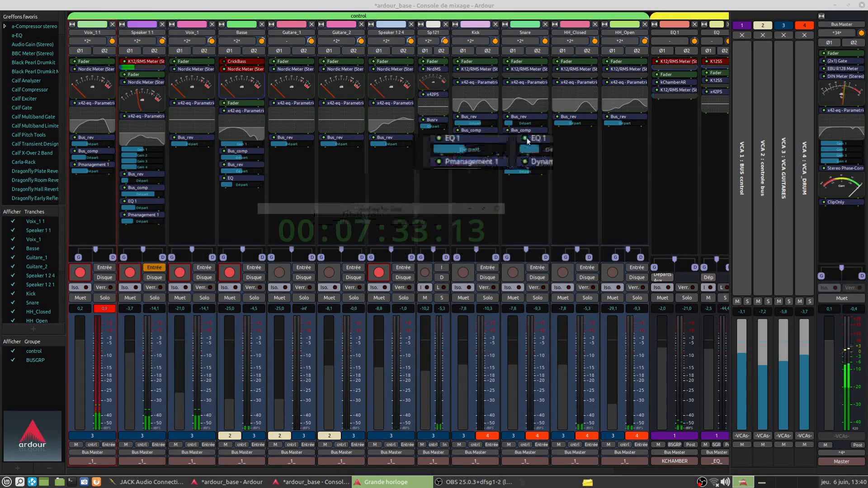
# - Switch to the editor window and arm all tracks of the control group for recording
pyautogui.moveTo(270, 484)
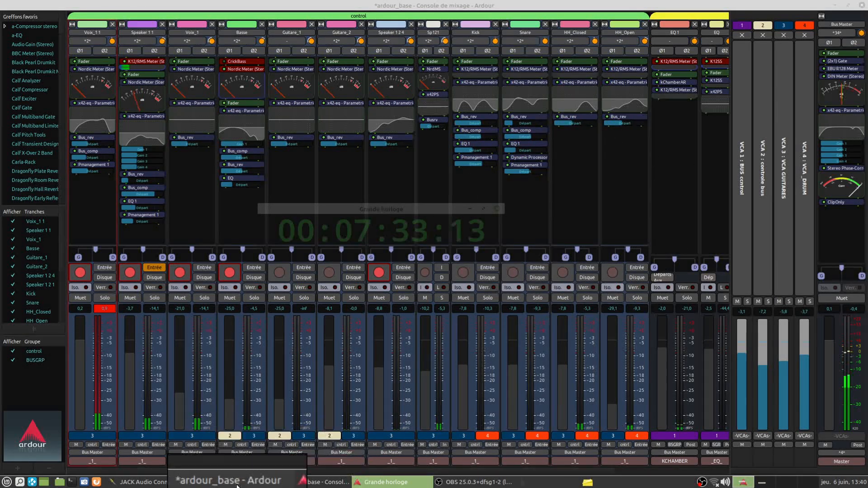
pyautogui.click(226, 481)
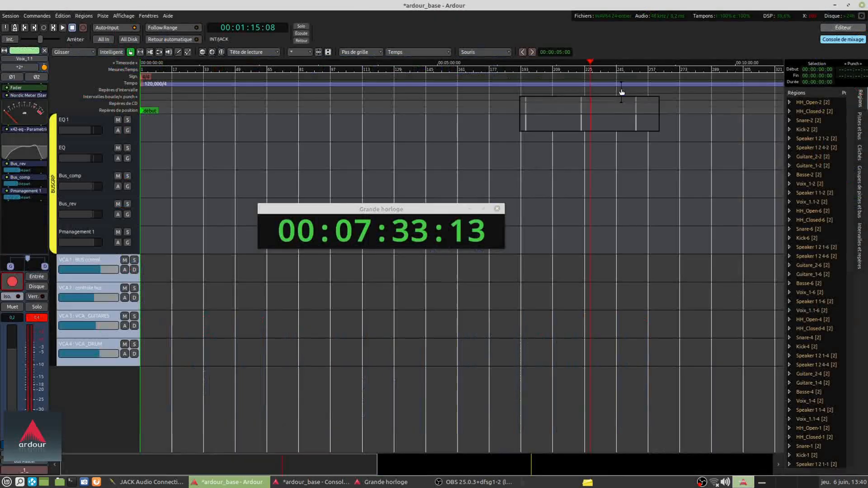
pyautogui.click(812, 18)
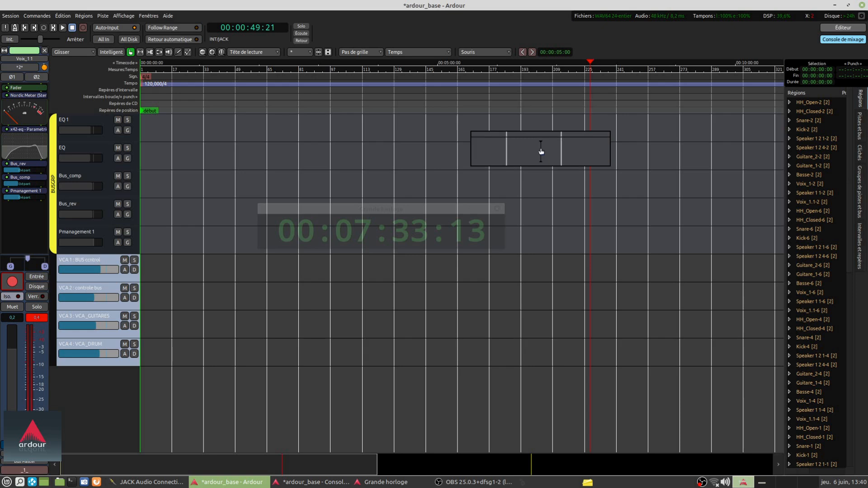
pyautogui.click(381, 208)
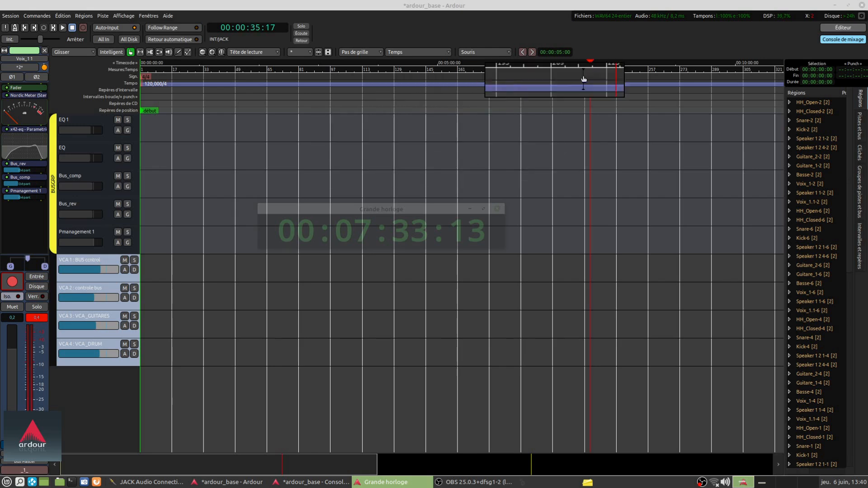
pyautogui.scroll(5, 500, 122)
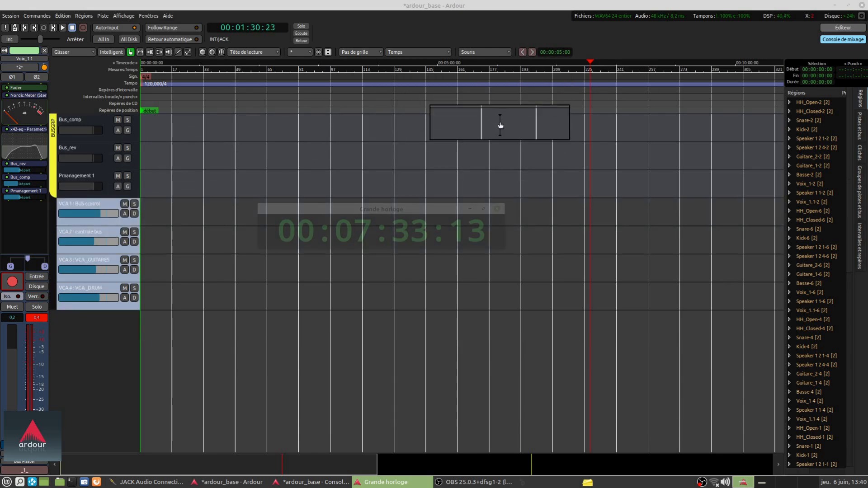
pyautogui.moveTo(223, 171); pyautogui.dragTo(109, 190)
# - Move the Grande horloge clock around the editor timeline to show how it overlays the lower tracks
pyautogui.click(390, 210)
pyautogui.moveTo(389, 210); pyautogui.dragTo(324, 163)
pyautogui.moveTo(233, 178)
pyautogui.mouseDown()
pyautogui.moveTo(217, 179)
pyautogui.moveTo(637, 422)
pyautogui.moveTo(665, 384)
pyautogui.moveTo(683, 480)
pyautogui.moveTo(617, 160)
pyautogui.moveTo(646, 156)
pyautogui.moveTo(509, 92)
pyautogui.moveTo(366, 128)
pyautogui.moveTo(396, 266)
pyautogui.moveTo(385, 209)
pyautogui.moveTo(411, 280)
pyautogui.moveTo(320, 159)
pyautogui.moveTo(316, 134)
pyautogui.moveTo(428, 137)
pyautogui.moveTo(433, 196)
pyautogui.moveTo(392, 302)
pyautogui.moveTo(394, 287)
pyautogui.moveTo(420, 278)
pyautogui.moveTo(412, 304)
pyautogui.moveTo(390, 116)
pyautogui.moveTo(656, 64)
pyautogui.moveTo(545, 309)
pyautogui.moveTo(389, 468)
pyautogui.moveTo(364, 466)
pyautogui.moveTo(554, 457)
pyautogui.moveTo(483, 194)
pyautogui.moveTo(286, 157)
pyautogui.moveTo(265, 115)
pyautogui.moveTo(368, 116)
pyautogui.moveTo(365, 161)
pyautogui.moveTo(316, 169)
pyautogui.moveTo(267, 211)
pyautogui.moveTo(147, 253)
pyautogui.moveTo(169, 264)
pyautogui.moveTo(378, 181)
pyautogui.moveTo(409, 312)
pyautogui.moveTo(433, 318)
pyautogui.mouseUp()
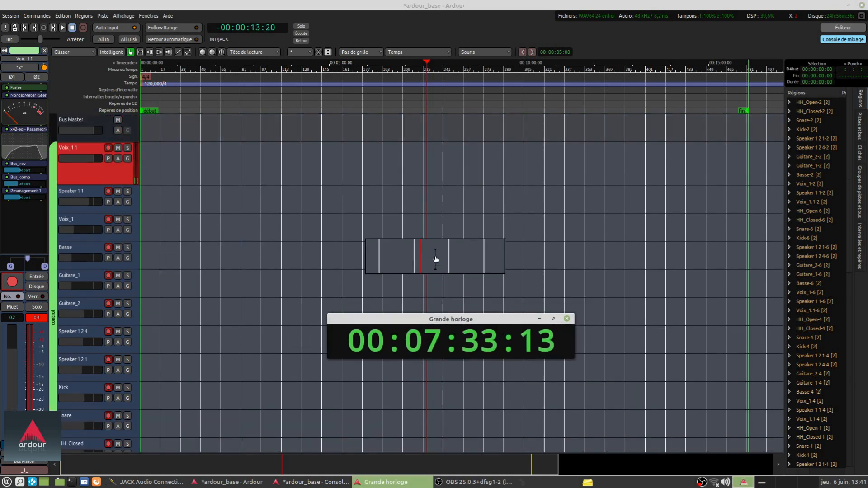
pyautogui.click(435, 215)
pyautogui.moveTo(436, 216)
pyautogui.mouseDown()
pyautogui.moveTo(428, 219)
pyautogui.moveTo(576, 465)
pyautogui.moveTo(524, 465)
pyautogui.moveTo(471, 207)
pyautogui.mouseUp()
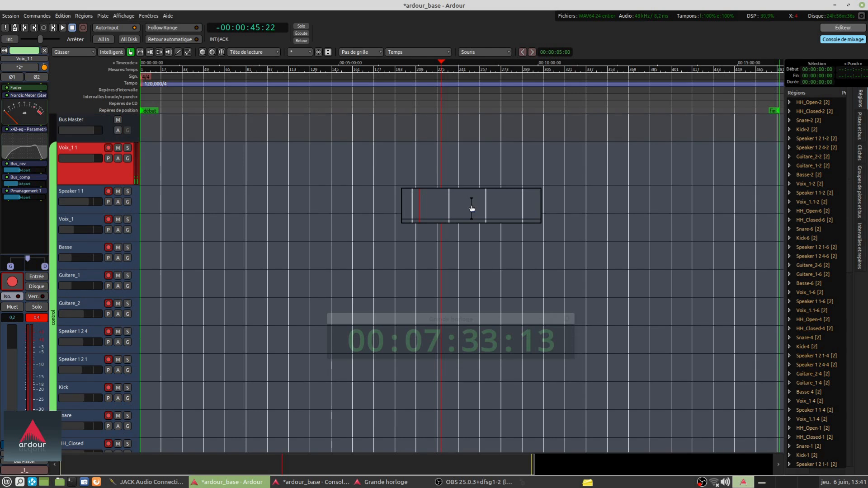
pyautogui.moveTo(472, 208); pyautogui.dragTo(542, 131)
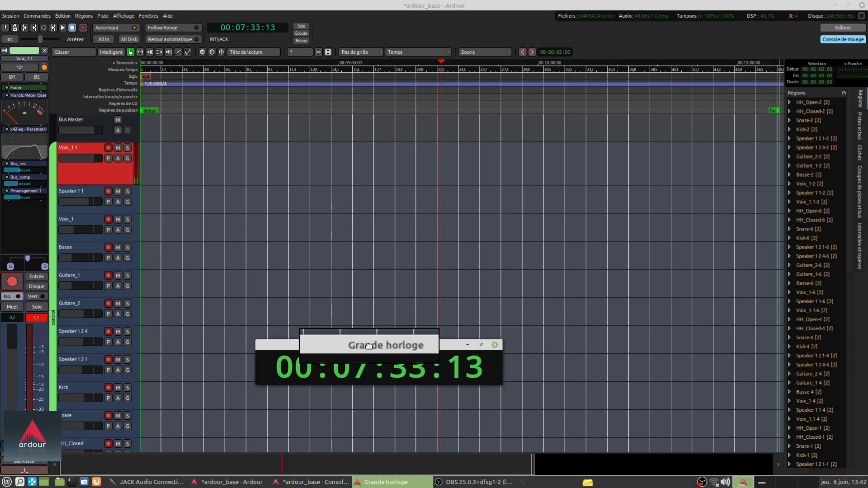
# - Deselect the Voix_1 1 track and place the Grande horloge clock over the Speaker 1 2 1 and Kick tracks
pyautogui.hotkey('alt', 'b')
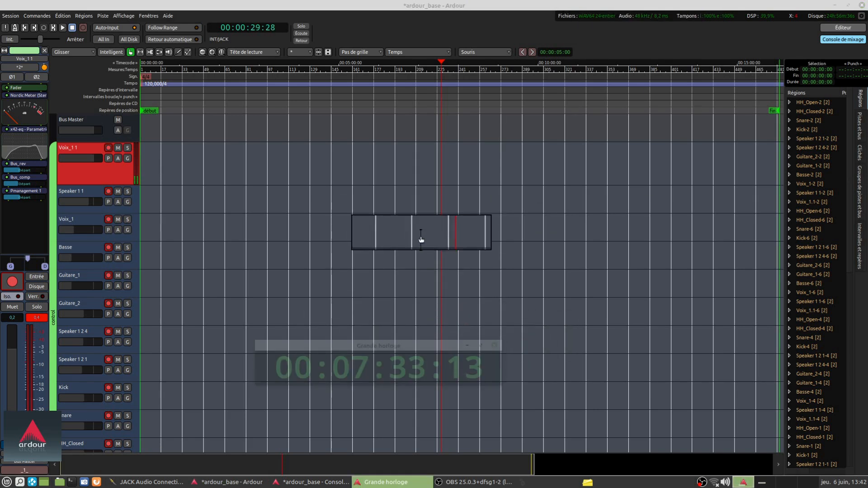
pyautogui.moveTo(389, 348); pyautogui.dragTo(411, 337)
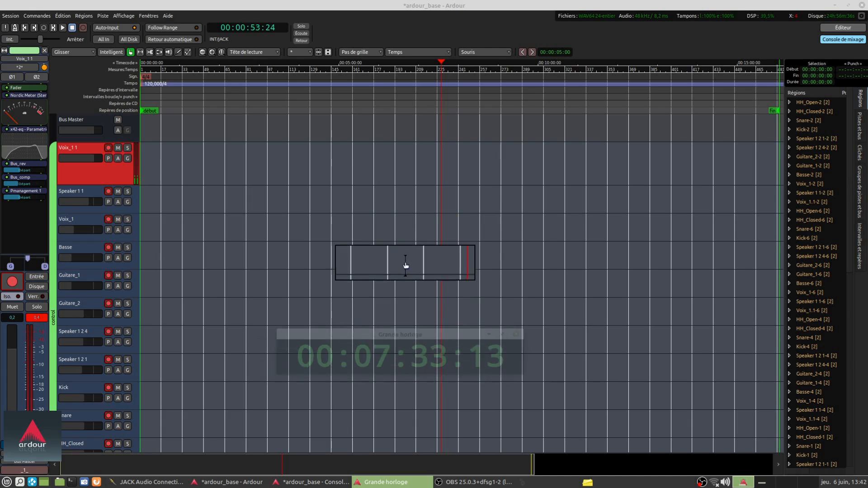
pyautogui.click(406, 251)
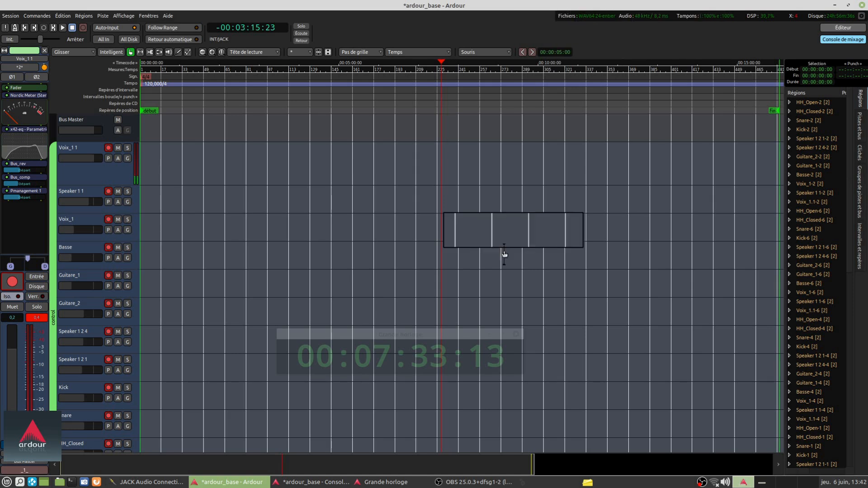
pyautogui.moveTo(428, 333); pyautogui.dragTo(400, 343)
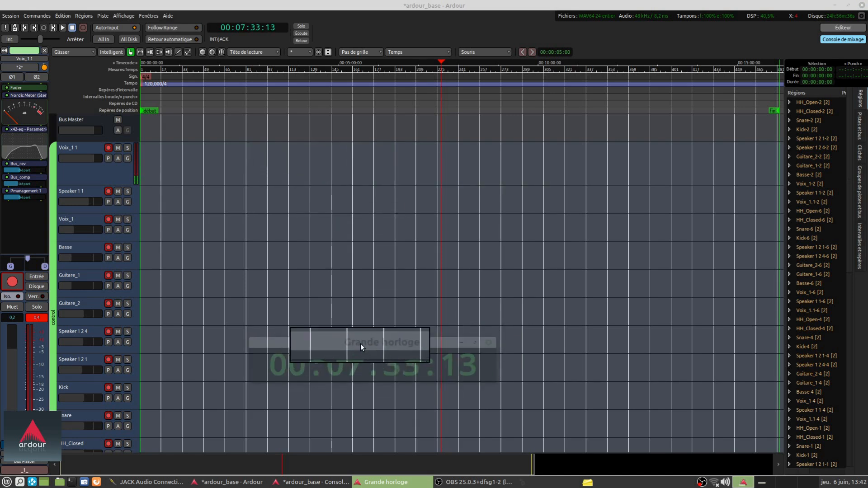
pyautogui.moveTo(360, 343); pyautogui.dragTo(367, 350)
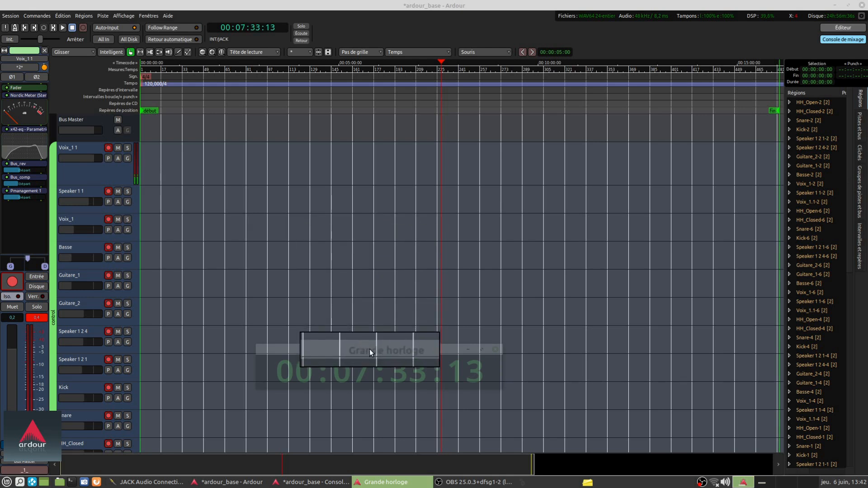
pyautogui.moveTo(370, 349); pyautogui.dragTo(382, 361)
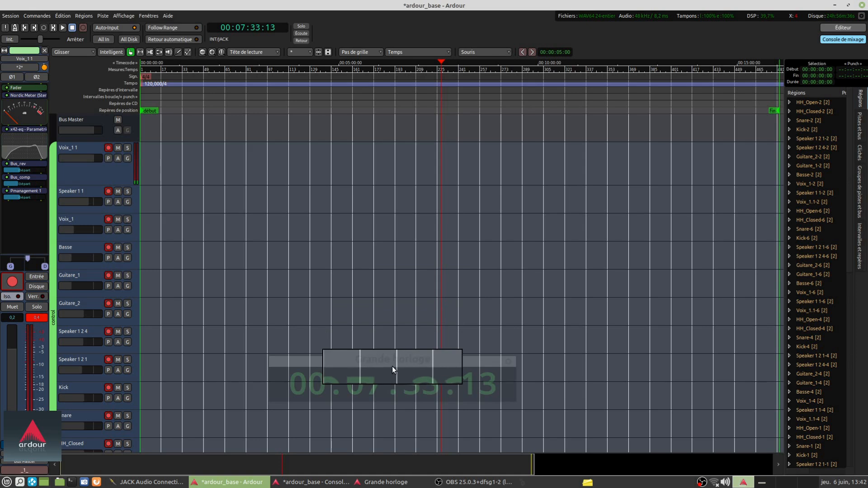
pyautogui.moveTo(393, 362); pyautogui.dragTo(381, 349)
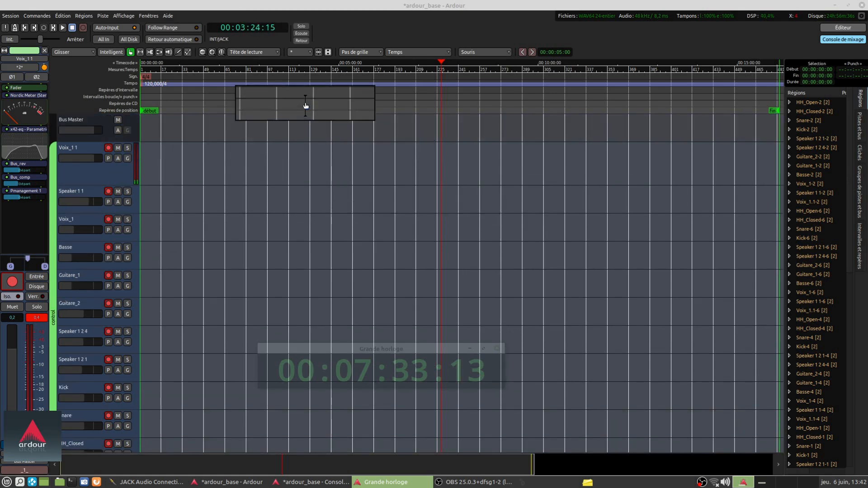
# - Switch to the JACK Audio Connection Kit window
pyautogui.scroll(-1, 332, 175)
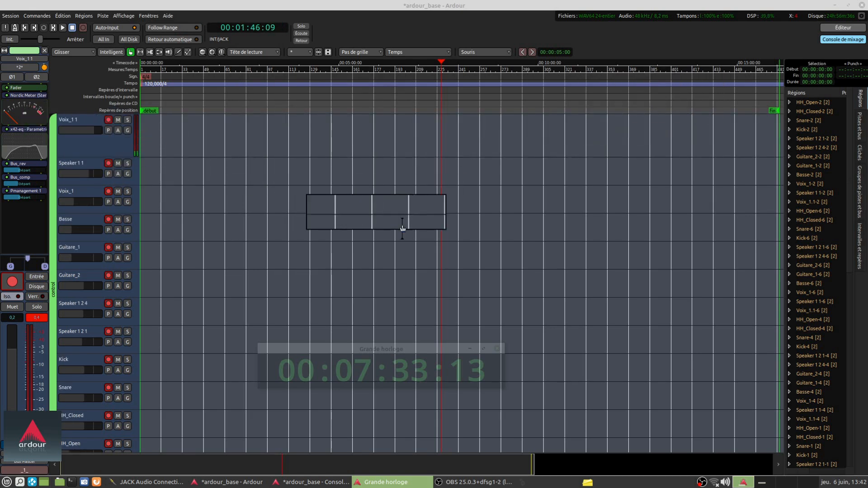
pyautogui.click(137, 482)
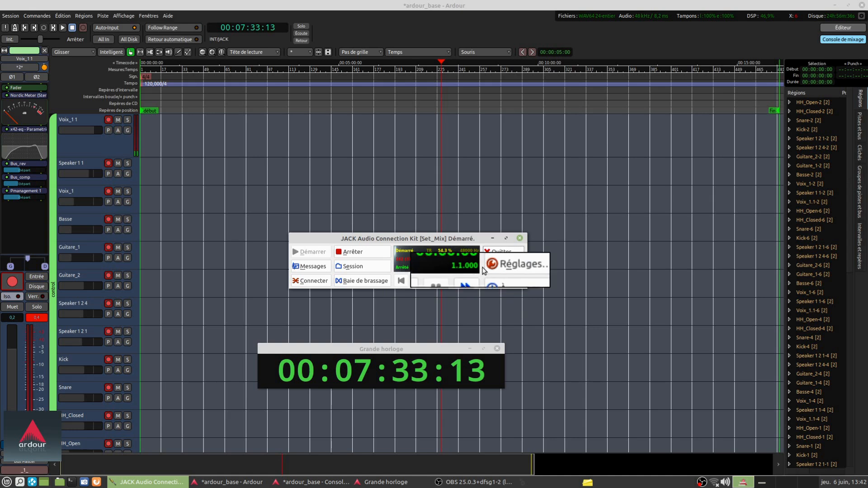
# - Return to the Ardour editor window and nudge the semi-transparent Grande horloge clock slightly downward over the Kick and Snare tracks
pyautogui.click(411, 144)
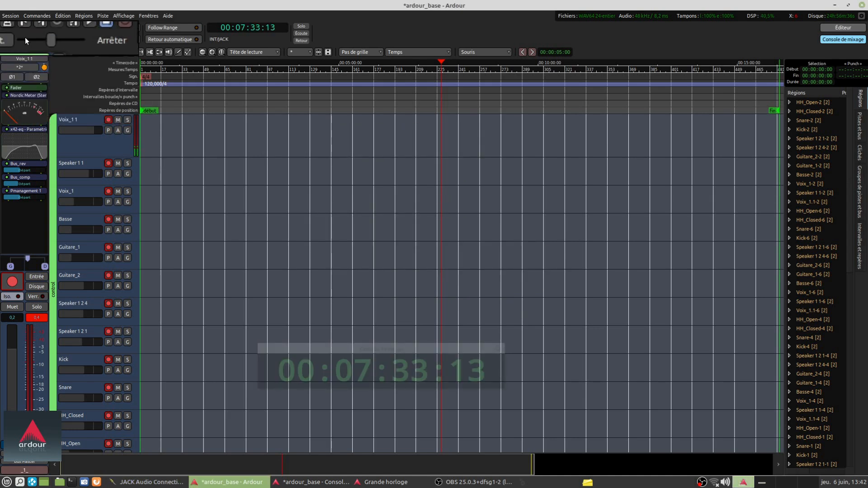
pyautogui.click(359, 349)
pyautogui.moveTo(359, 349); pyautogui.dragTo(360, 353)
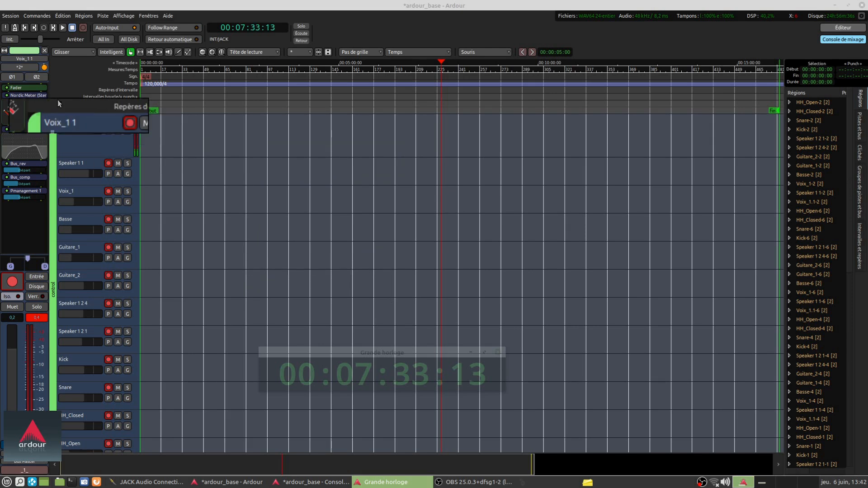
pyautogui.hotkey('alt', 'b')
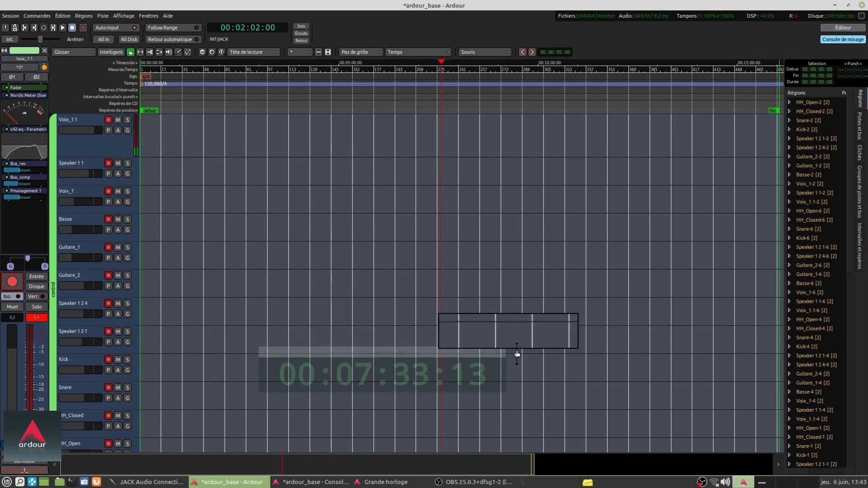
# - Switch to the mixer window and move the Grande horloge clock up above the faders, across the Guitare_1 to Snare strips
pyautogui.click(309, 484)
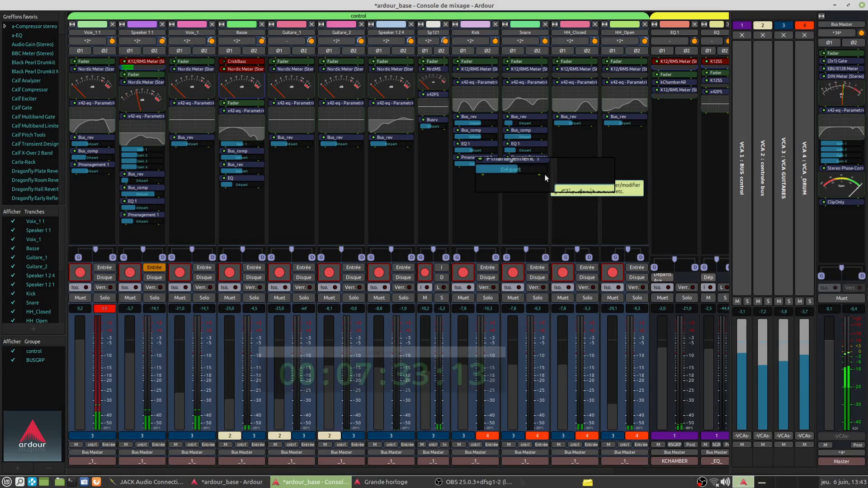
pyautogui.moveTo(454, 352); pyautogui.dragTo(454, 229)
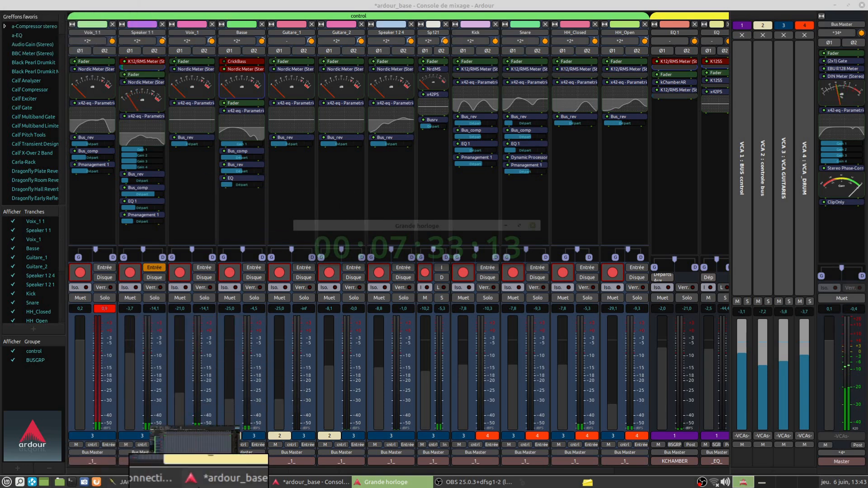
# - Return to the editor window, examine the Audio page of Ardour's preferences, and close the preferences
pyautogui.click(201, 482)
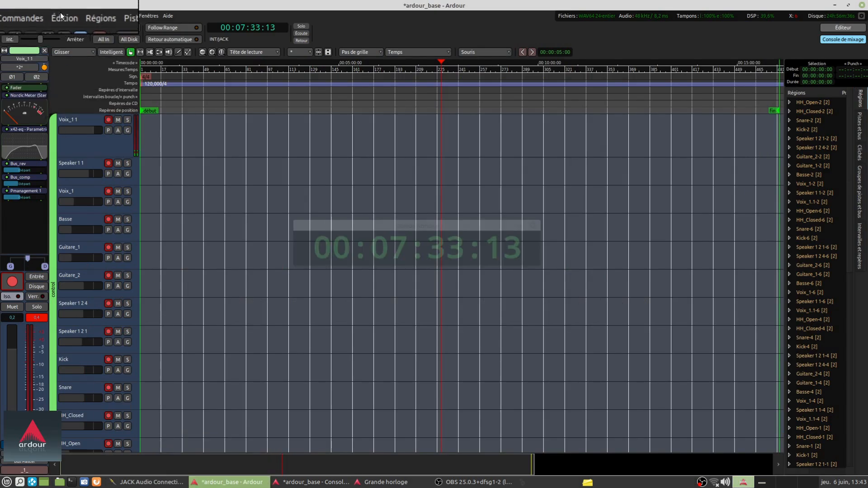
pyautogui.click(62, 16)
pyautogui.click(92, 285)
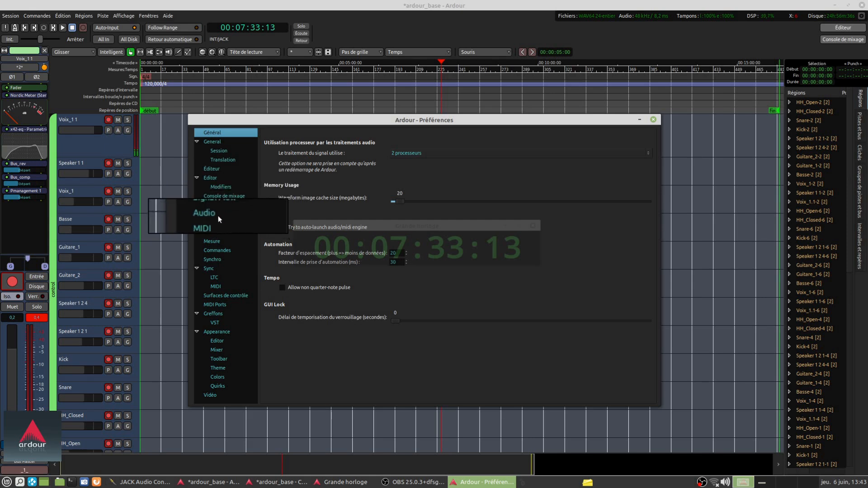
pyautogui.click(218, 217)
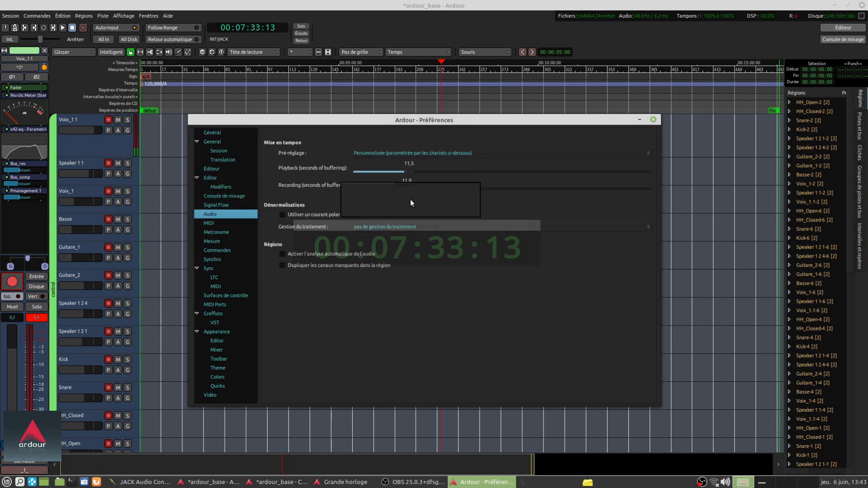
pyautogui.click(653, 120)
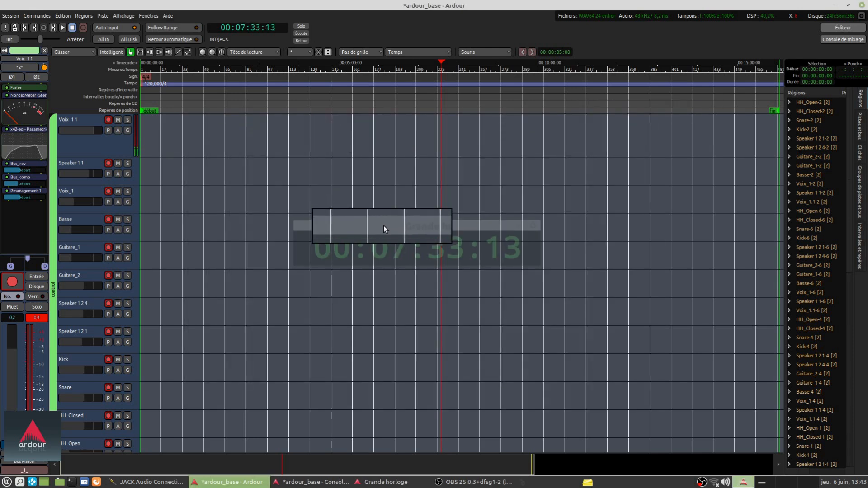
# - Place the Grande horloge clock over the Guitare_2 and Speaker 1 2 4 tracks, and switch to the mixer window
pyautogui.moveTo(384, 226); pyautogui.dragTo(359, 282)
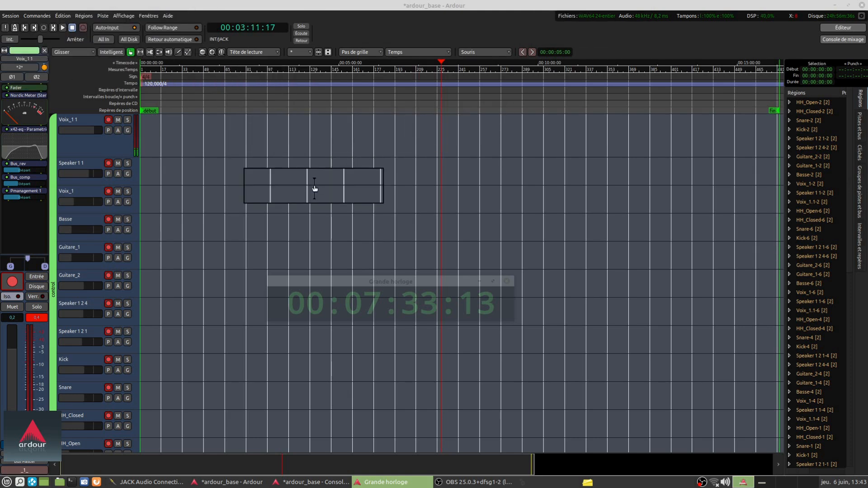
pyautogui.click(307, 482)
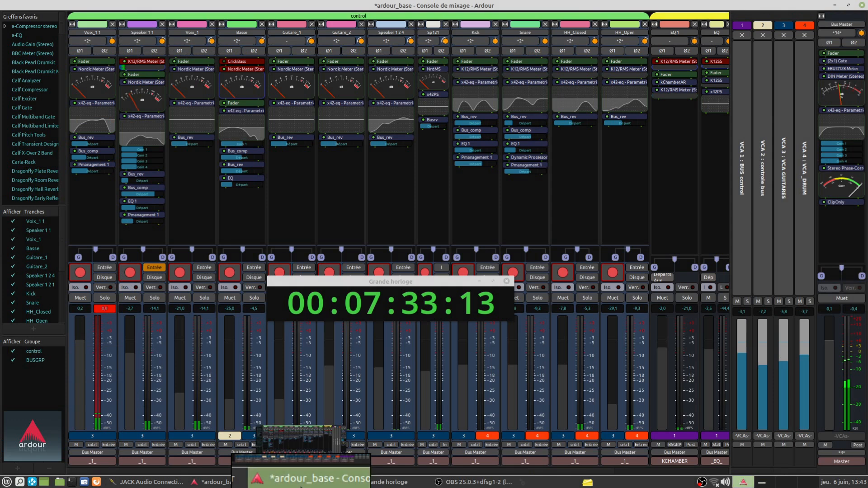